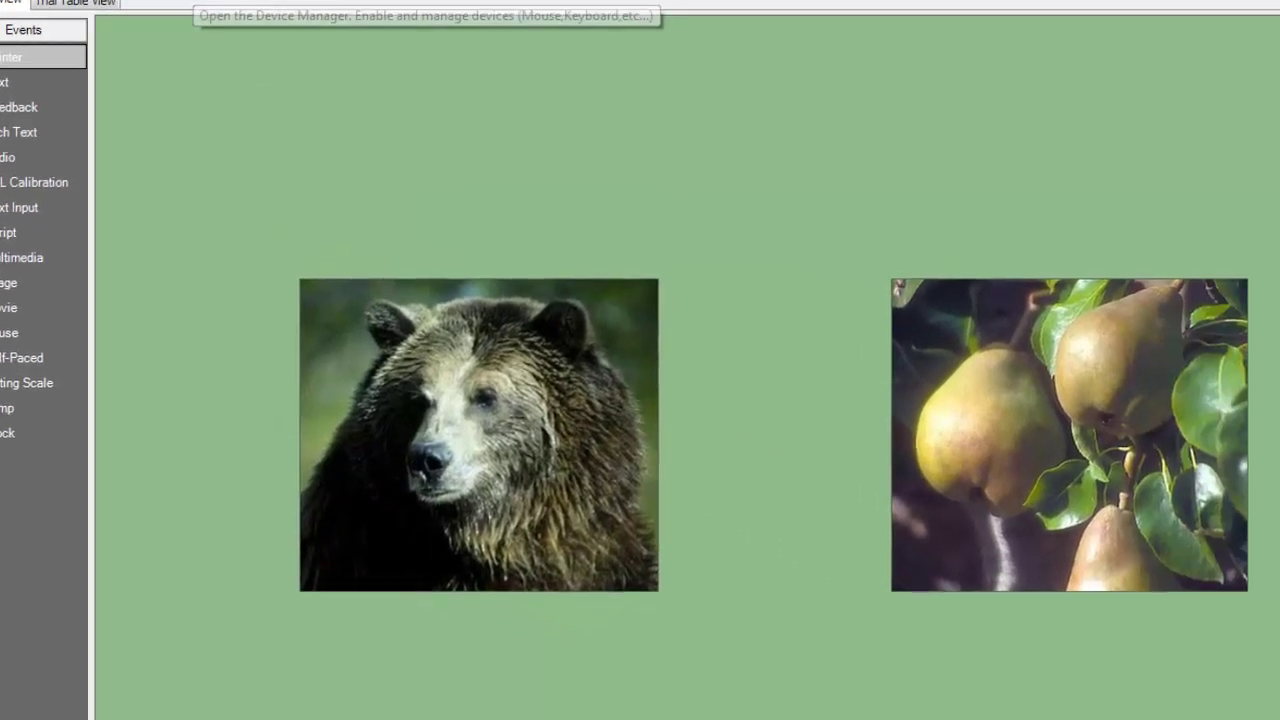
# Step: Open the Device Manager and enable the Parallel1 device under the parallel port device type
pyautogui.click(357, 63)
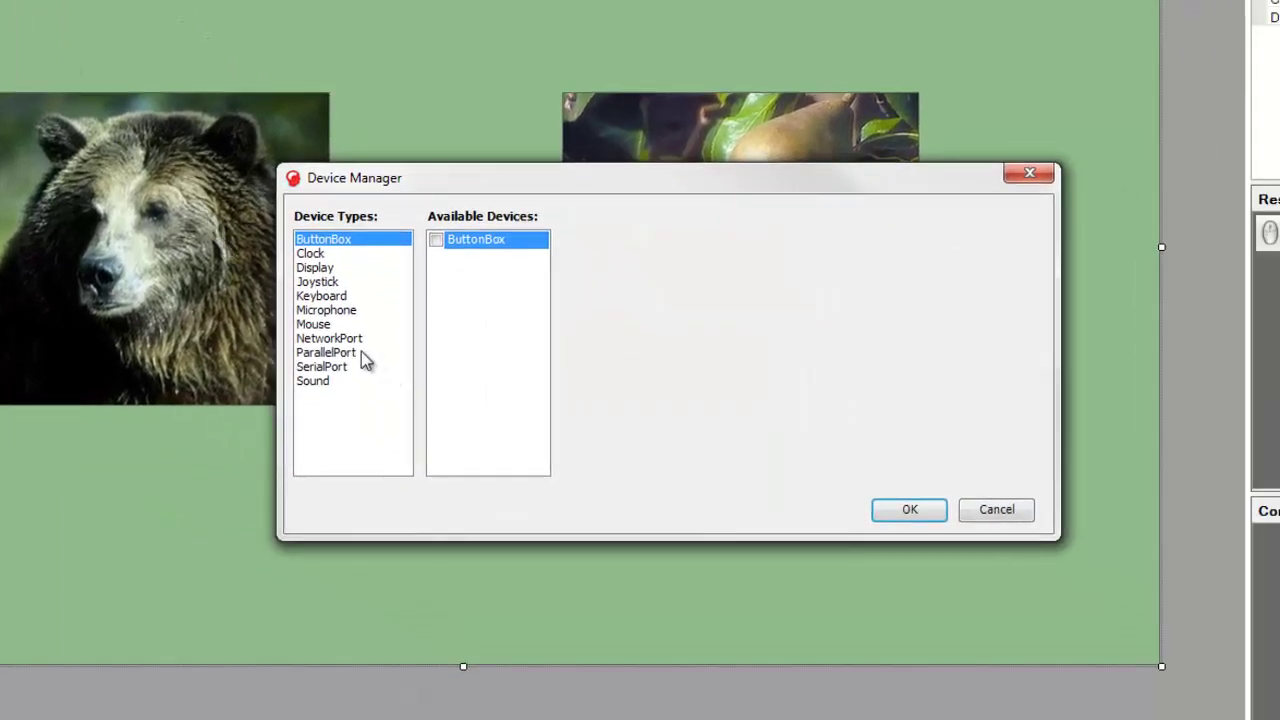
pyautogui.click(362, 353)
pyautogui.click(437, 241)
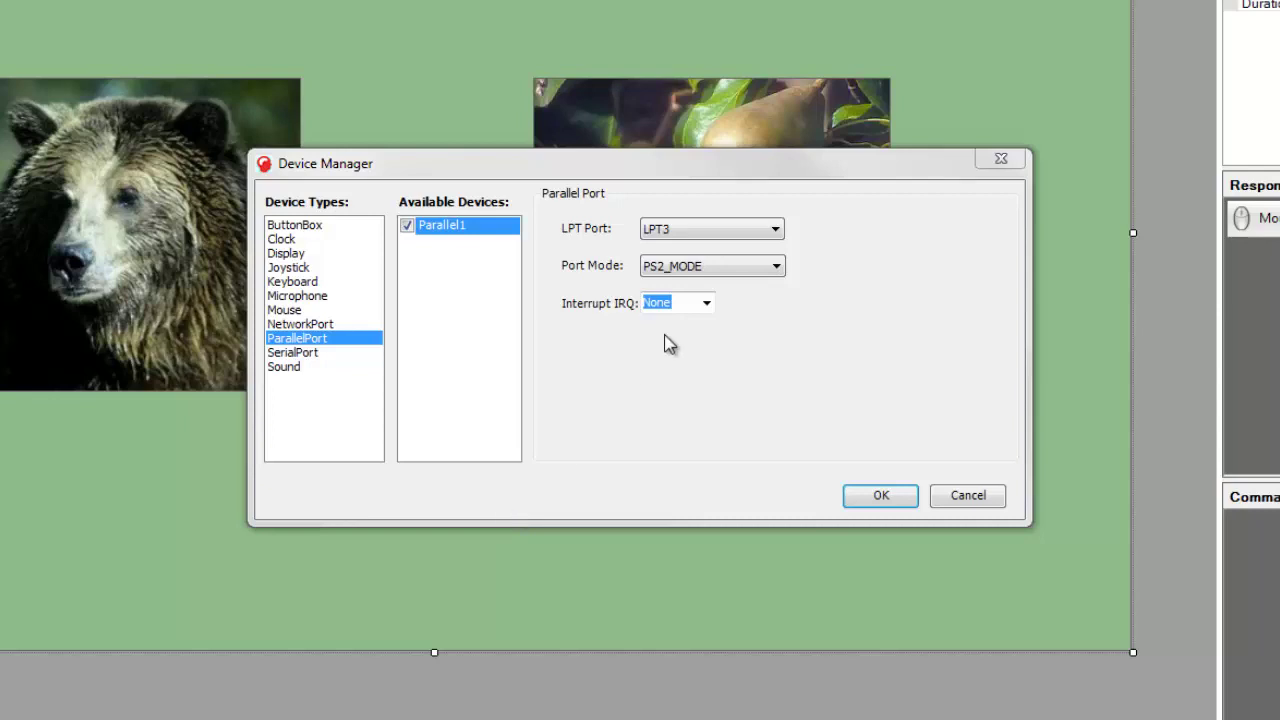
# Step: Set the Parallel1 device's LPT port to LPT3 and its port mode to ECP_MODE
pyautogui.click(685, 236)
pyautogui.click(688, 249)
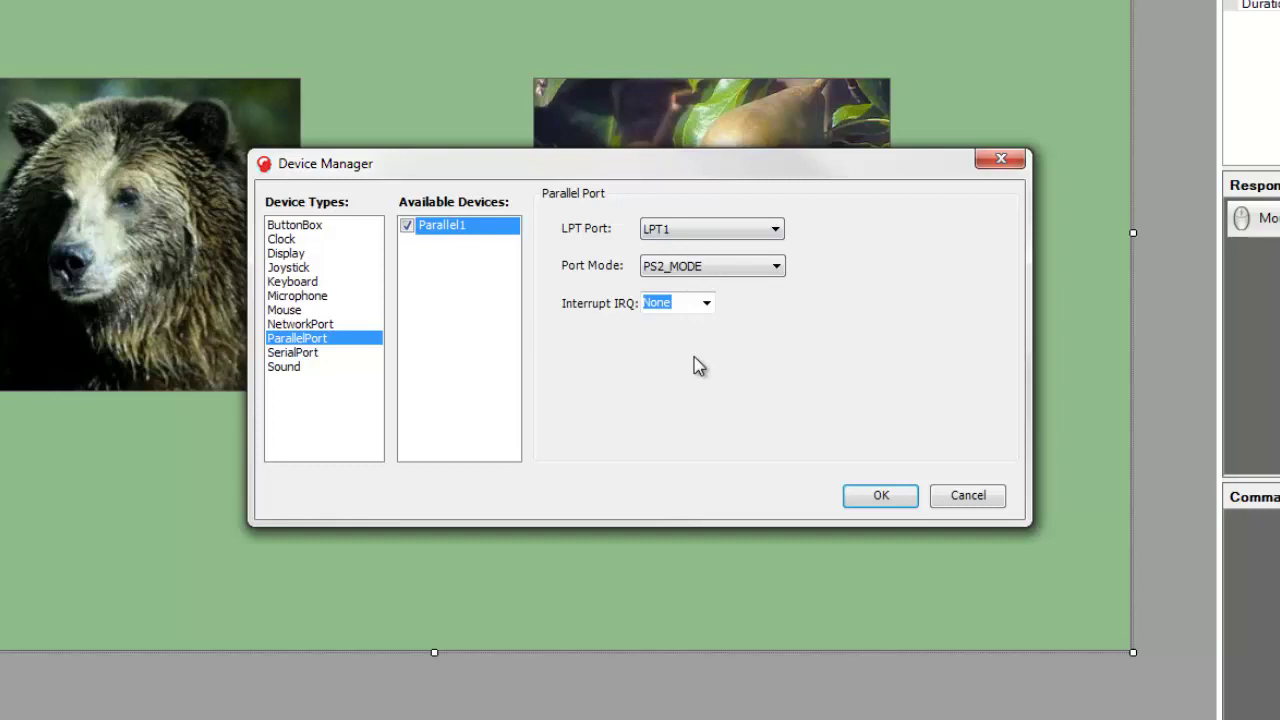
pyautogui.click(714, 234)
pyautogui.click(714, 280)
pyautogui.click(338, 528)
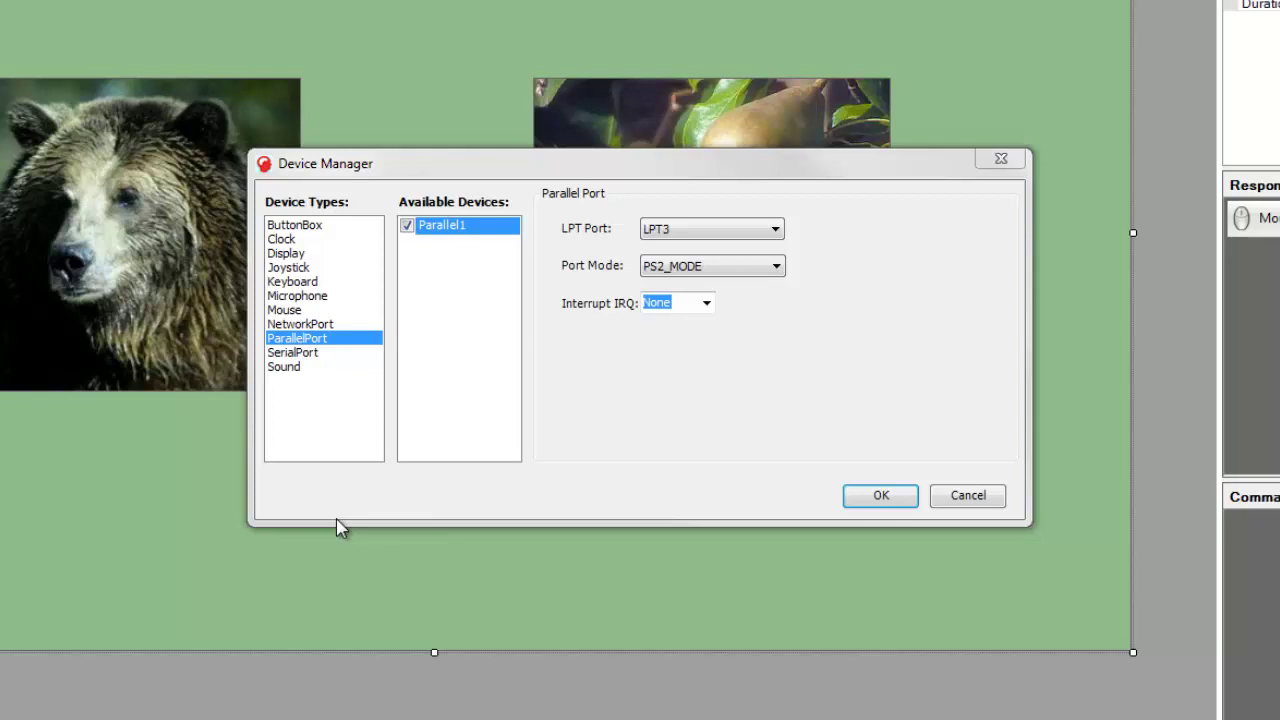
pyautogui.click(750, 267)
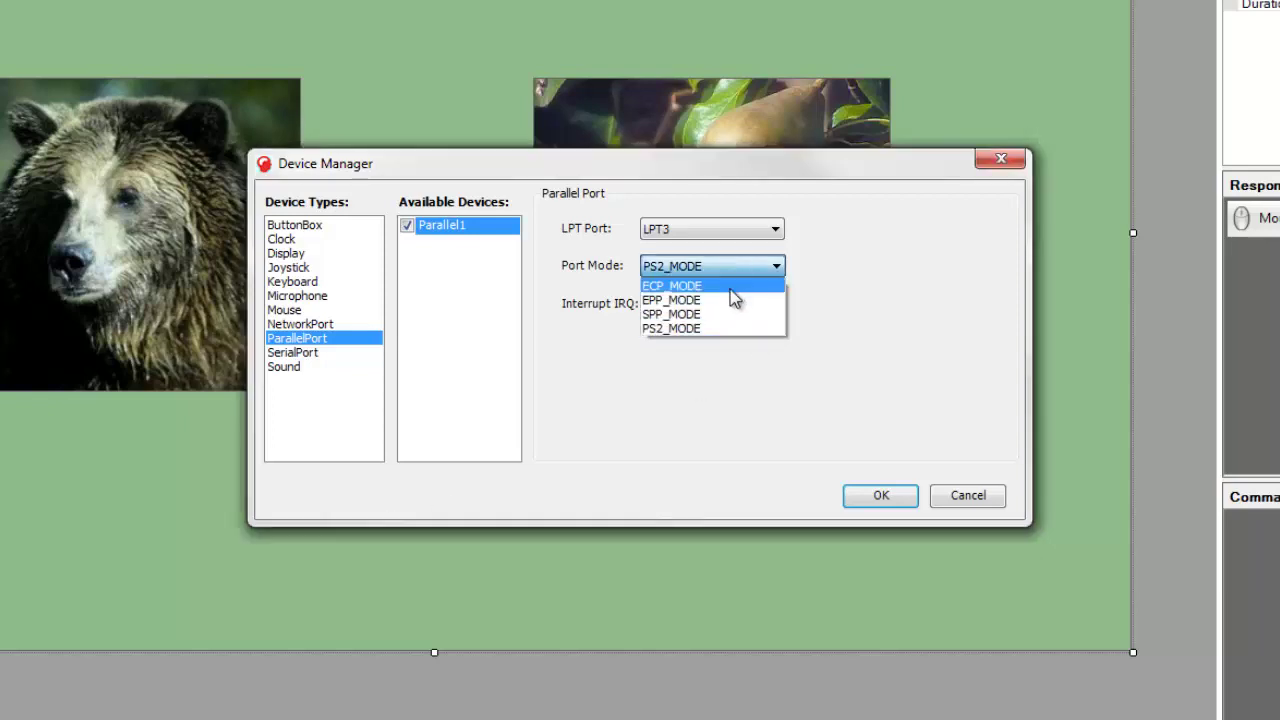
pyautogui.click(729, 289)
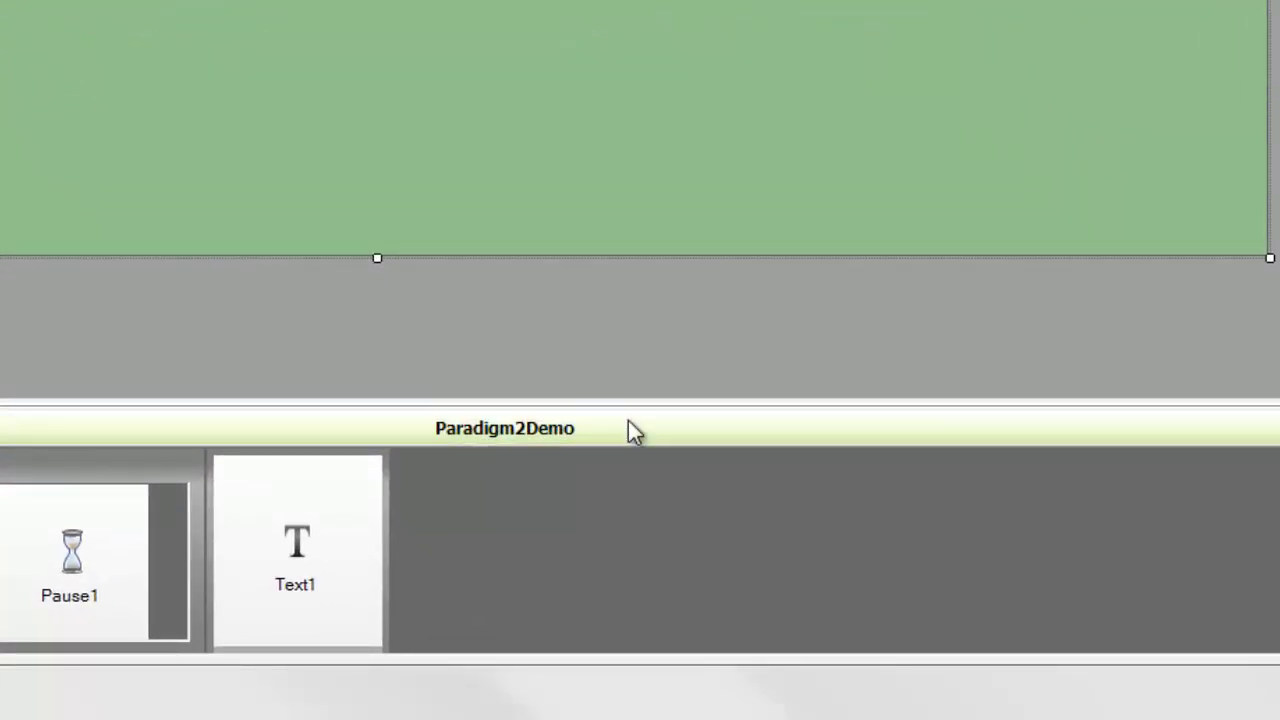
# Step: Add a Begin Session port command to the Paradigm2Demo experiment itself
pyautogui.click(632, 430)
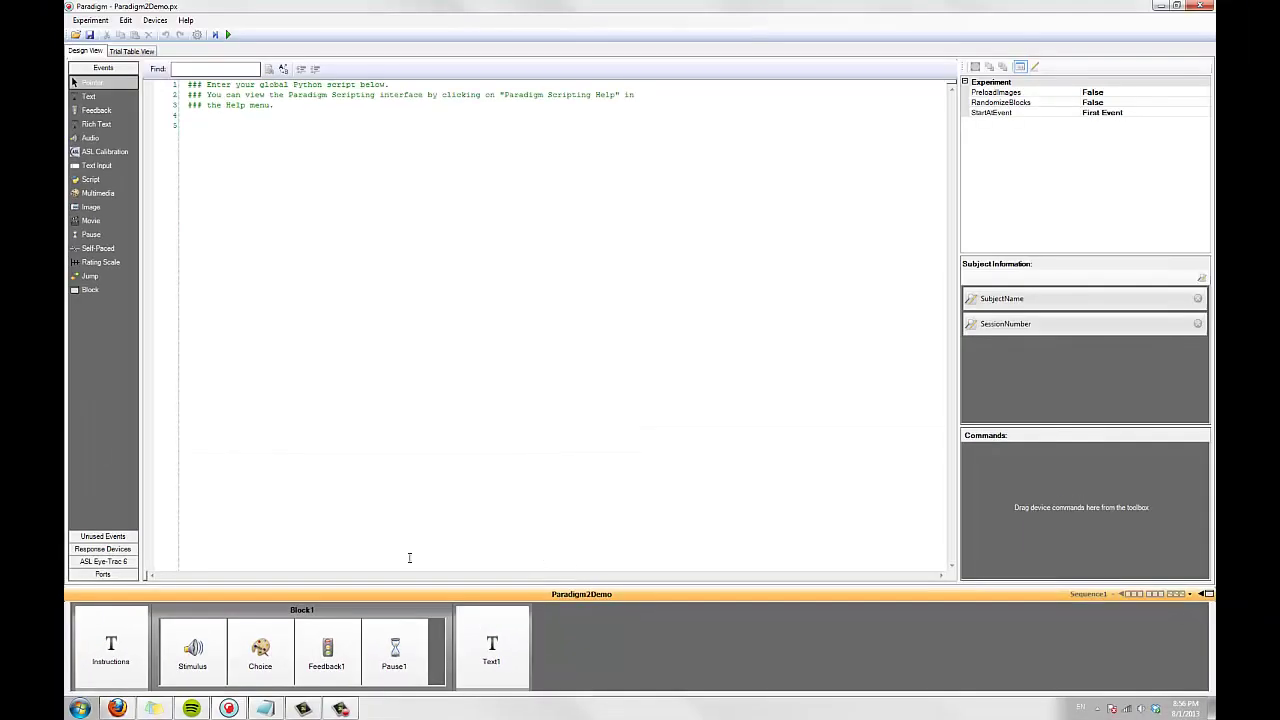
pyautogui.click(112, 575)
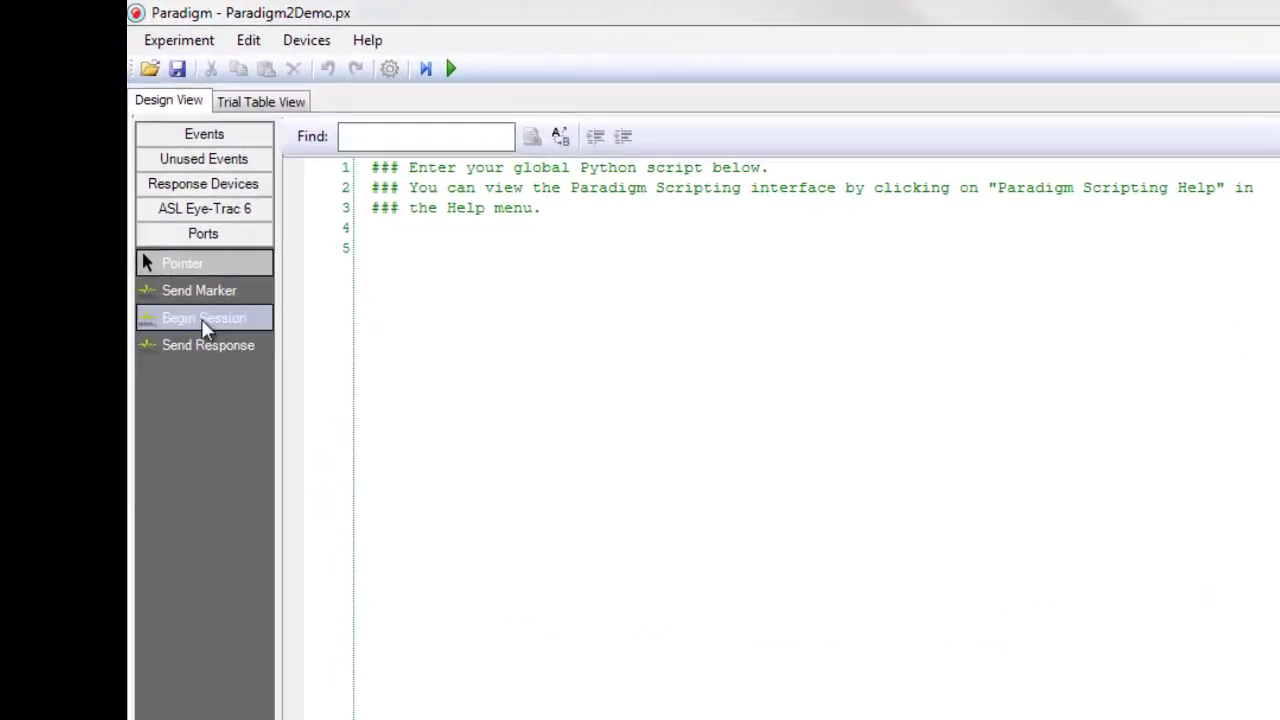
pyautogui.moveTo(204, 330); pyautogui.dragTo(1175, 573)
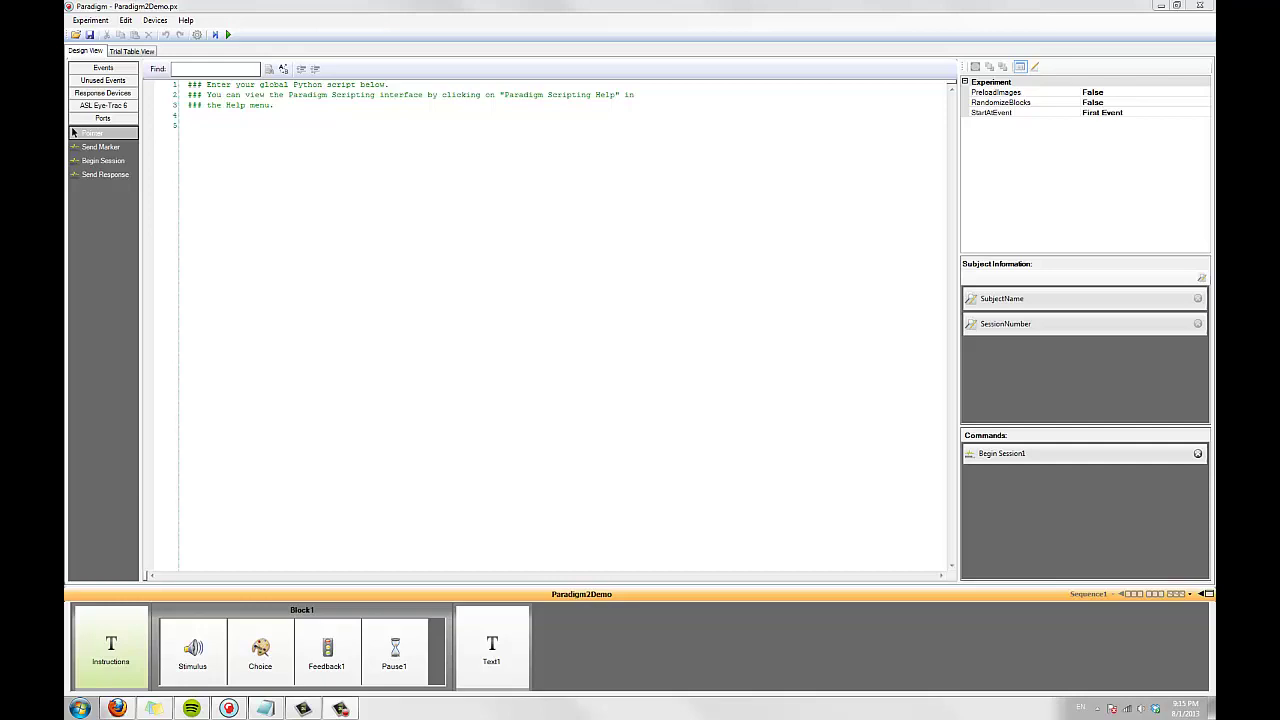
# Step: Add a Send Marker command to the Stimulus event, sending marker value 1 through the parallel port Parallel1
pyautogui.click(193, 641)
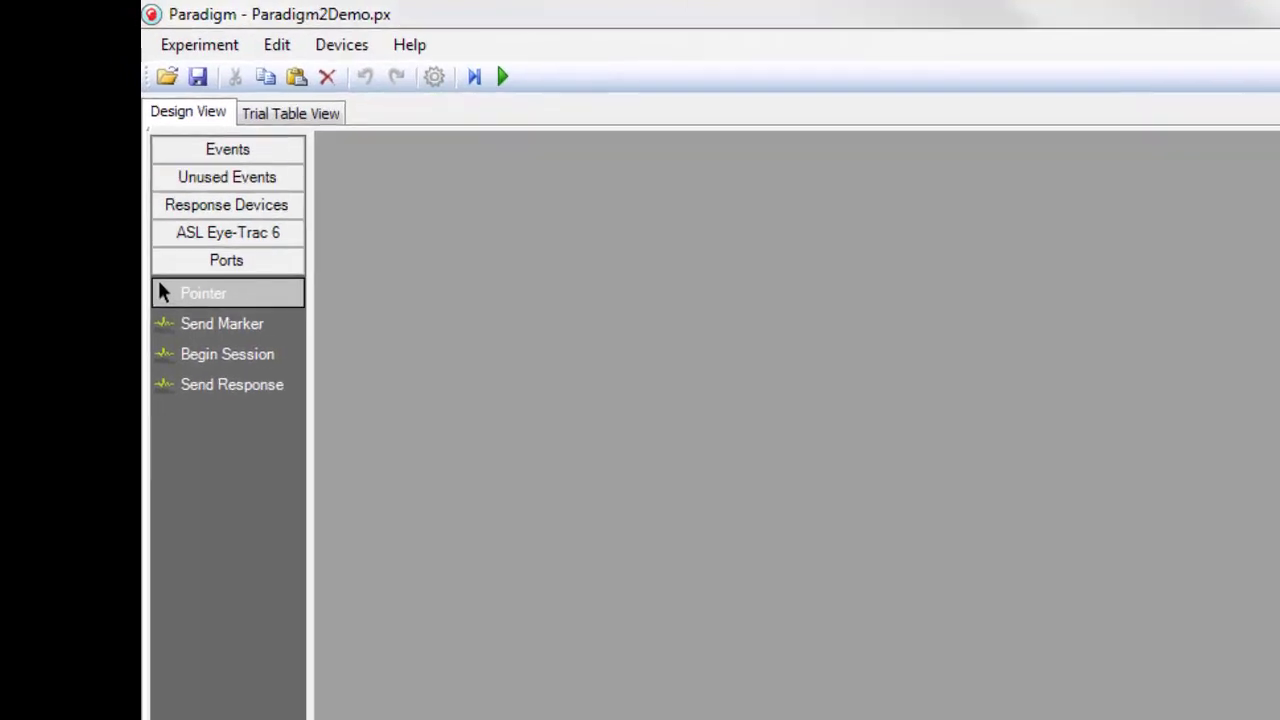
pyautogui.click(228, 325)
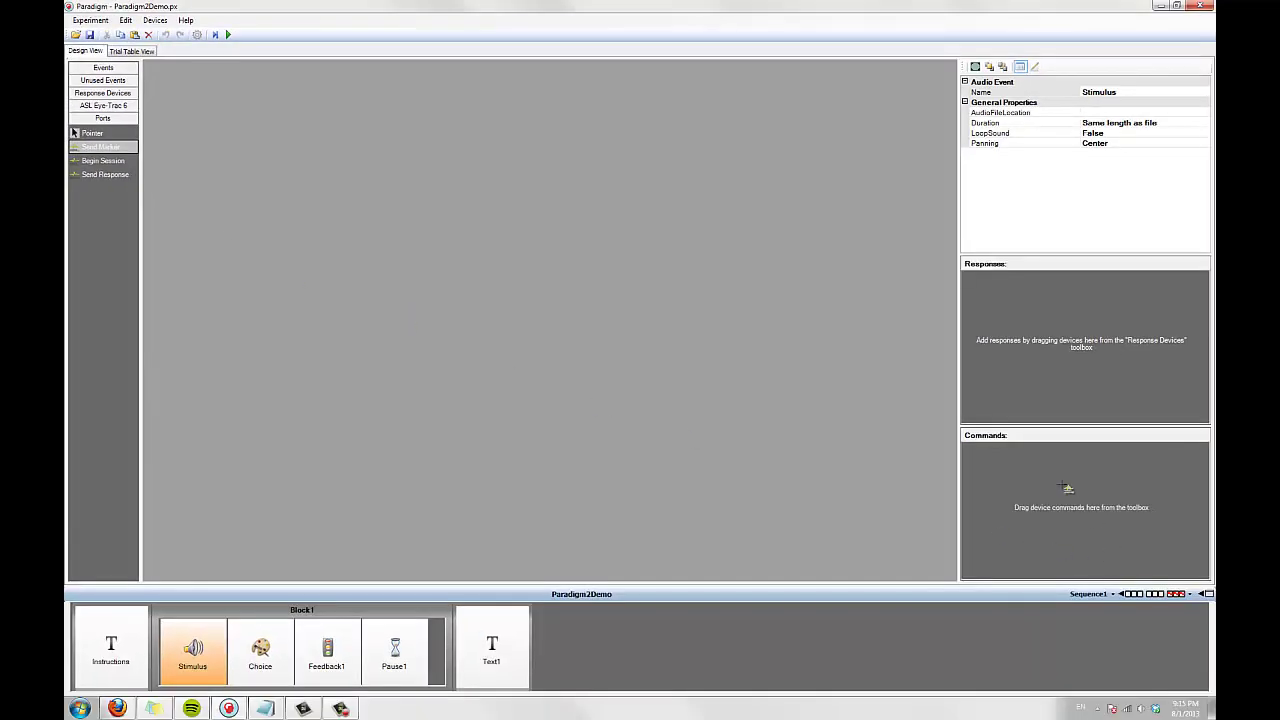
pyautogui.click(1068, 488)
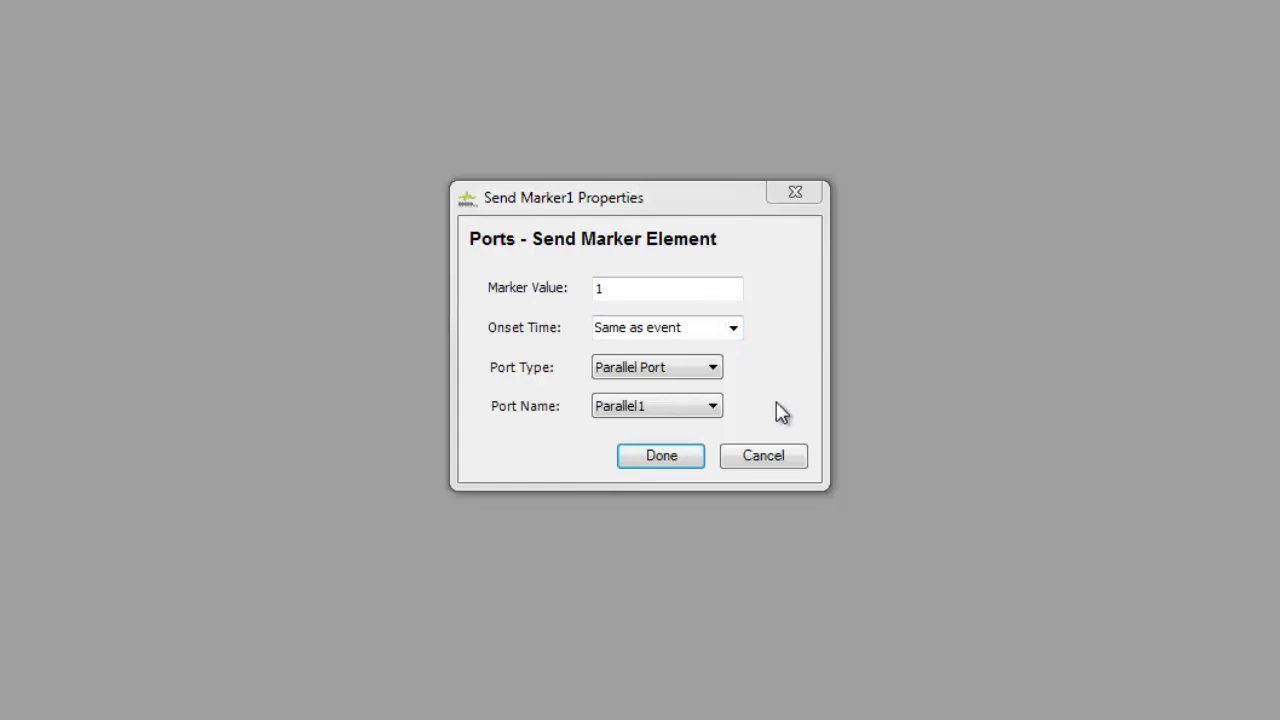
pyautogui.click(684, 375)
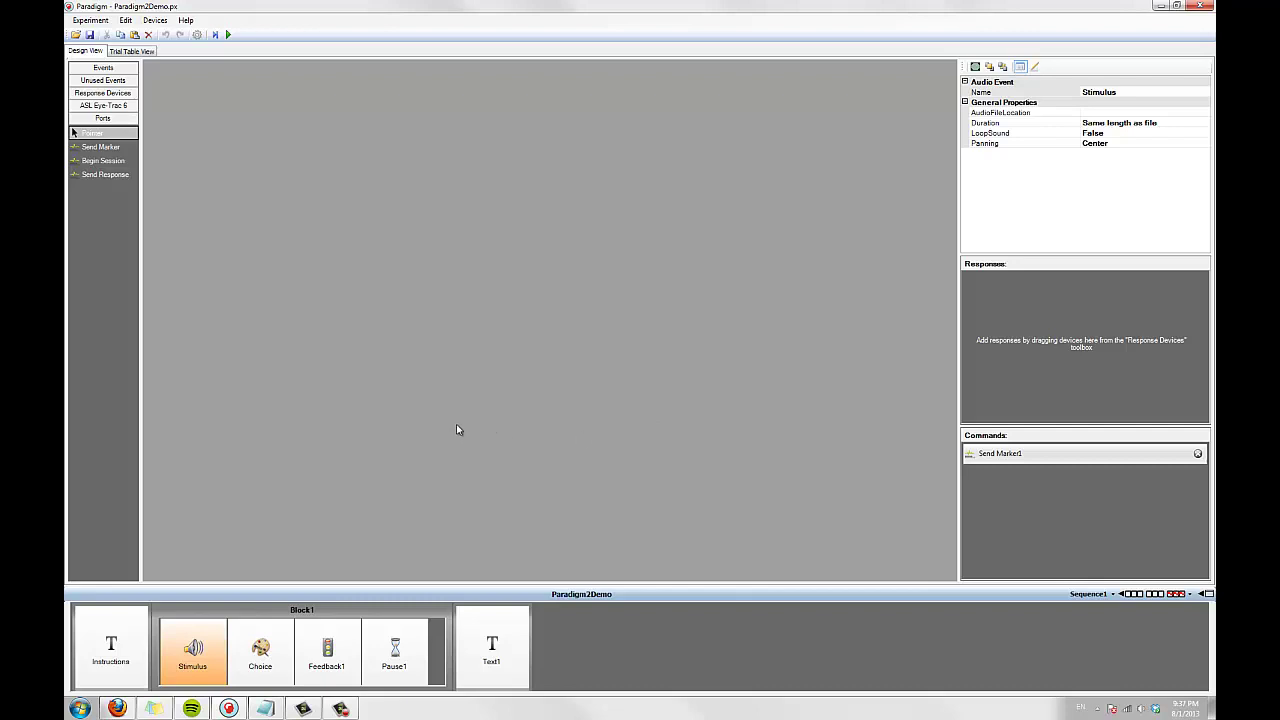
# Step: Add a Send Response port command to the Choice event
pyautogui.click(268, 654)
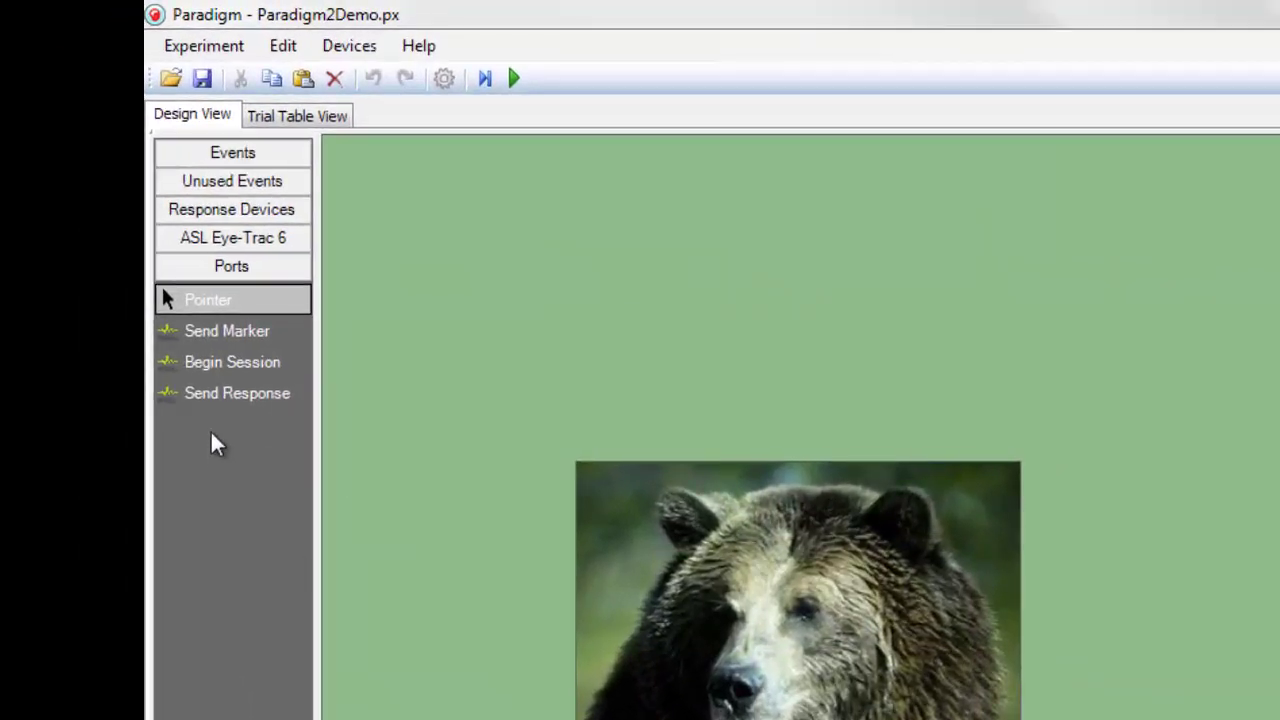
pyautogui.click(220, 394)
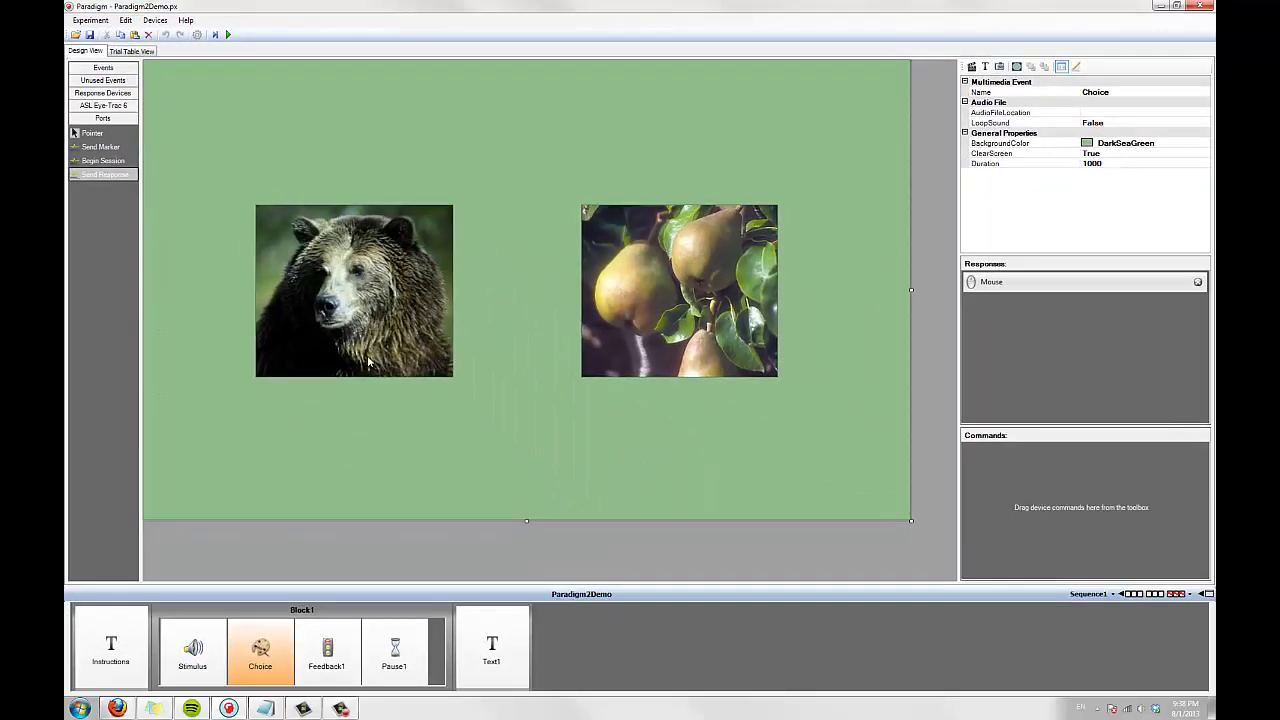
pyautogui.moveTo(368, 362); pyautogui.dragTo(1015, 528)
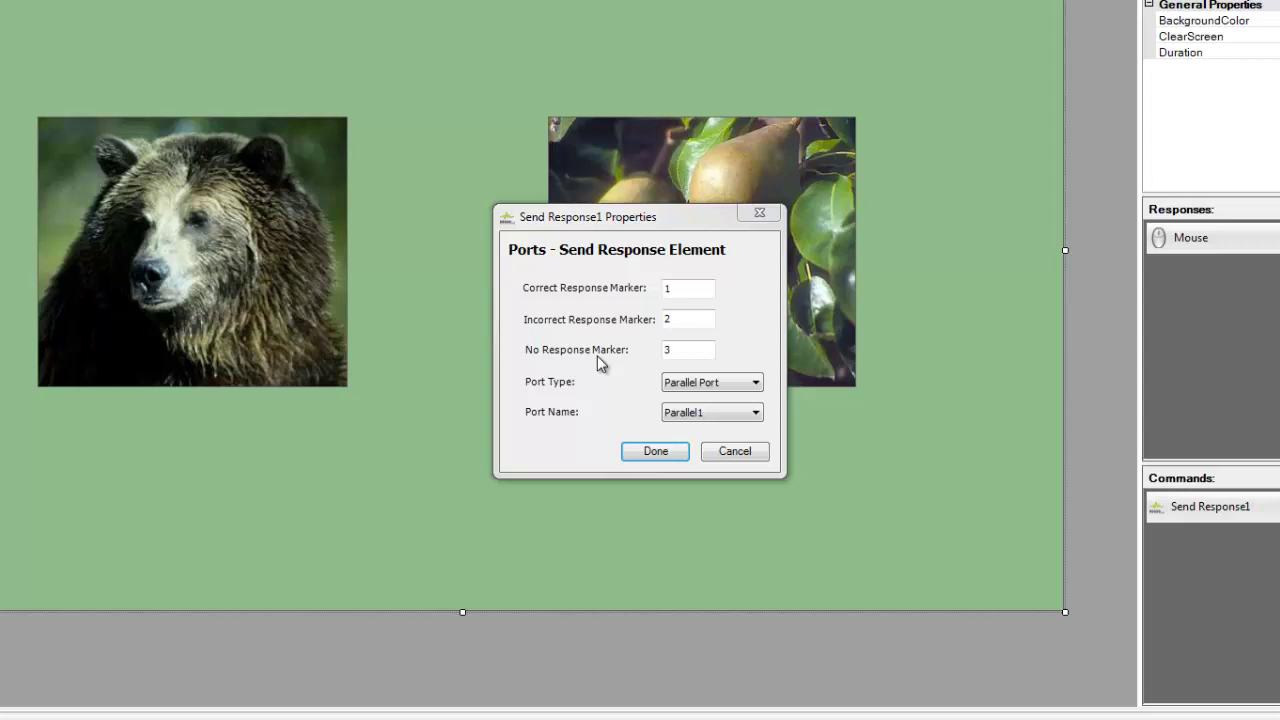
# Step: Set the Send Response markers to 121 for correct, 122 for incorrect and 123 for no response, and accept the properties
pyautogui.click(690, 291)
pyautogui.write('21')
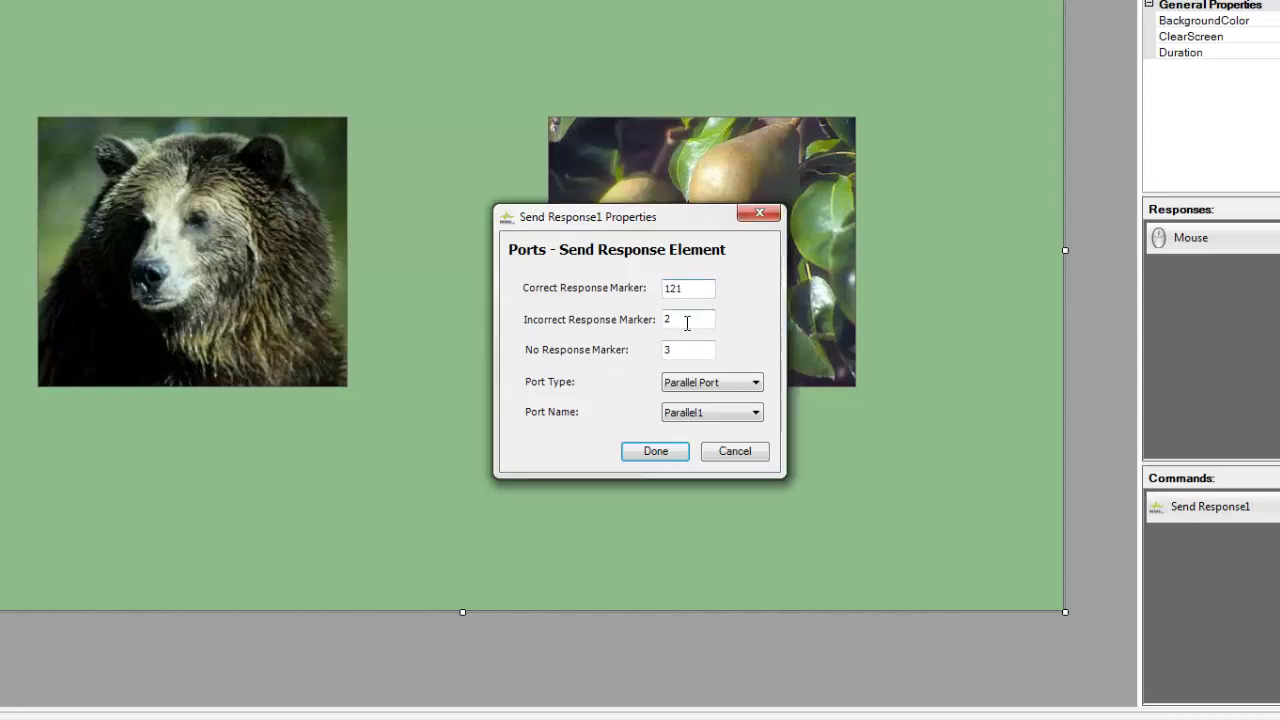
pyautogui.click(687, 321)
pyautogui.press('BackSpace')
pyautogui.write('122')
pyautogui.doubleClick(669, 352)
pyautogui.write('12')
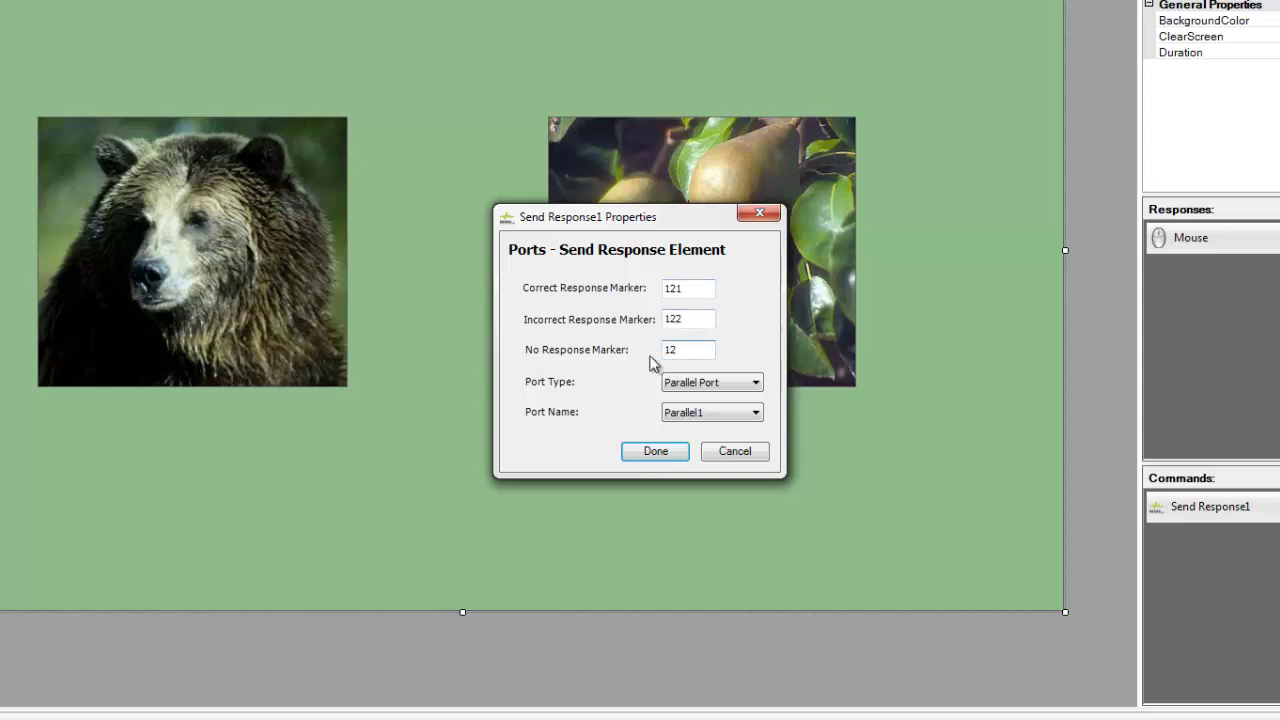
pyautogui.write('3')
pyautogui.click(670, 456)
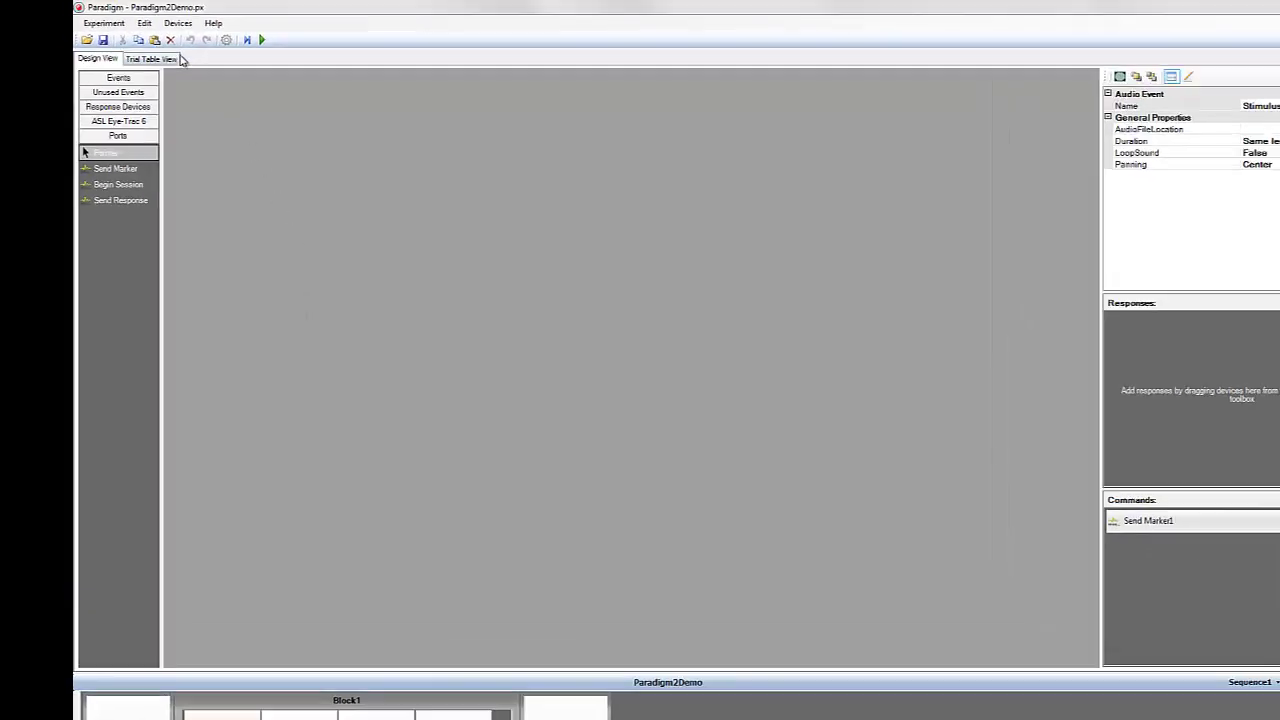
# Step: Add a new column named Triggers to the Stimulus event's trial table
pyautogui.click(136, 51)
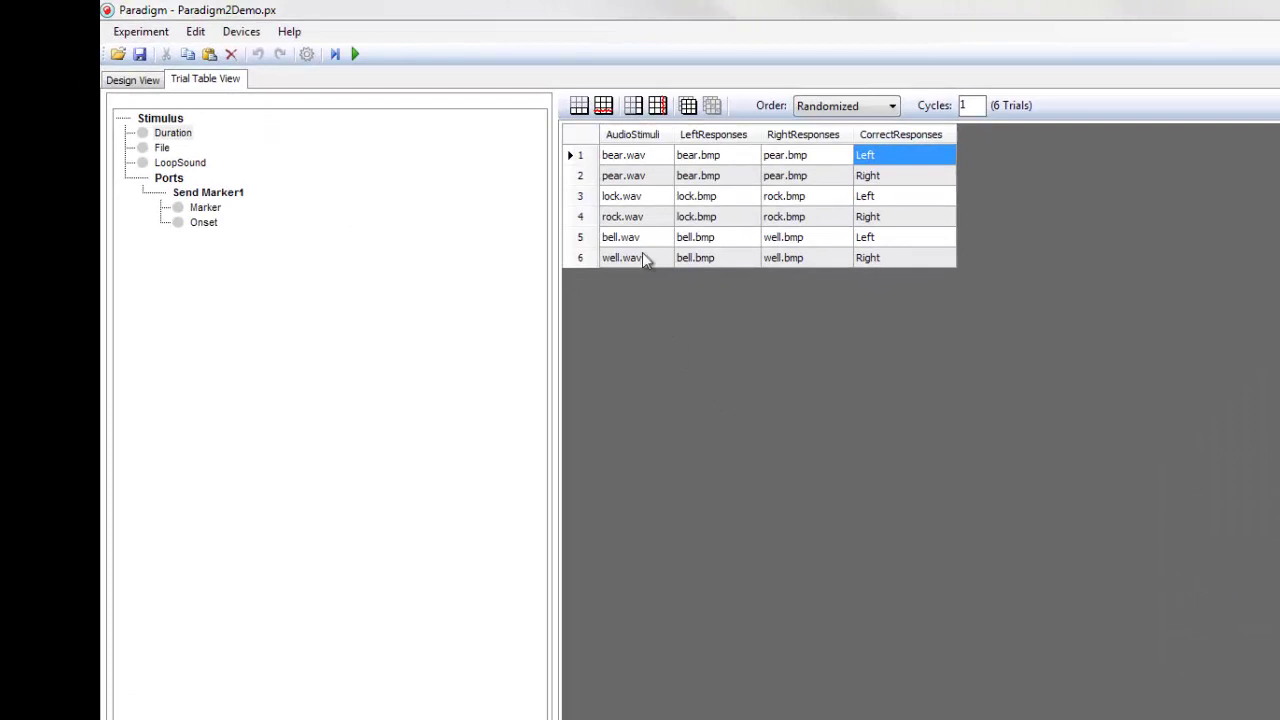
pyautogui.click(632, 106)
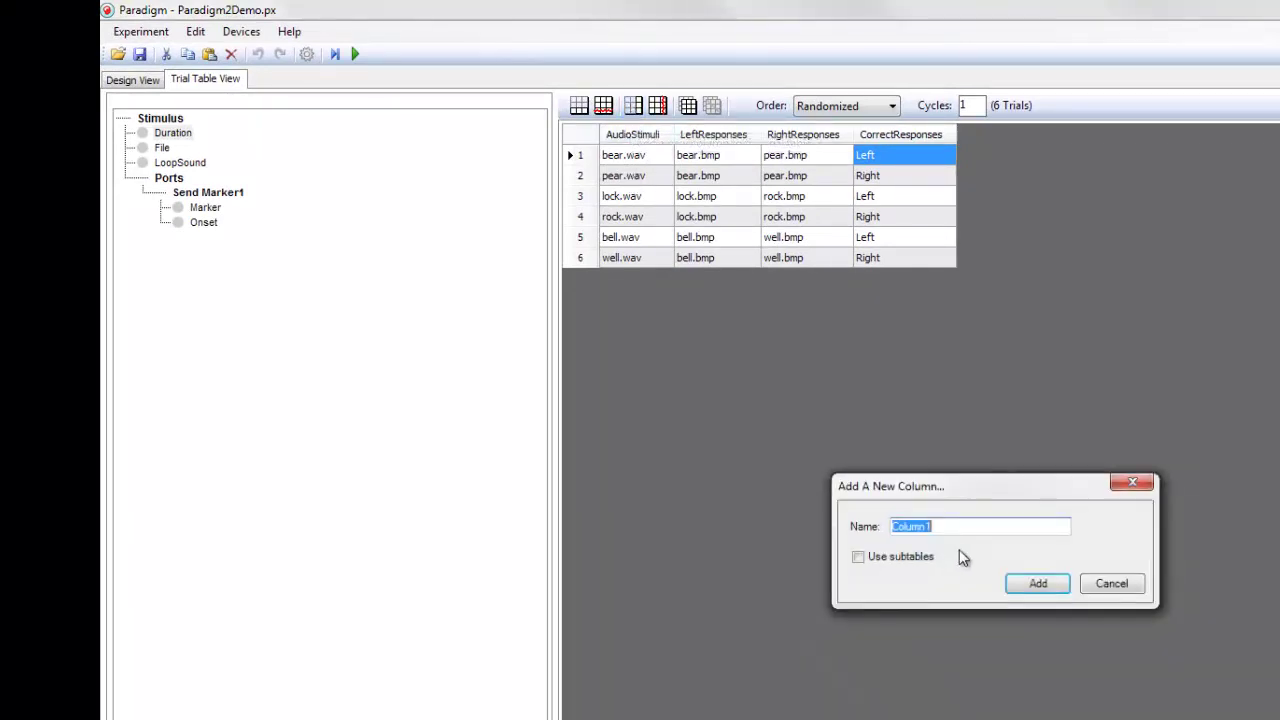
pyautogui.click(950, 527)
pyautogui.moveTo(950, 527); pyautogui.dragTo(880, 532)
pyautogui.write('Triggers')
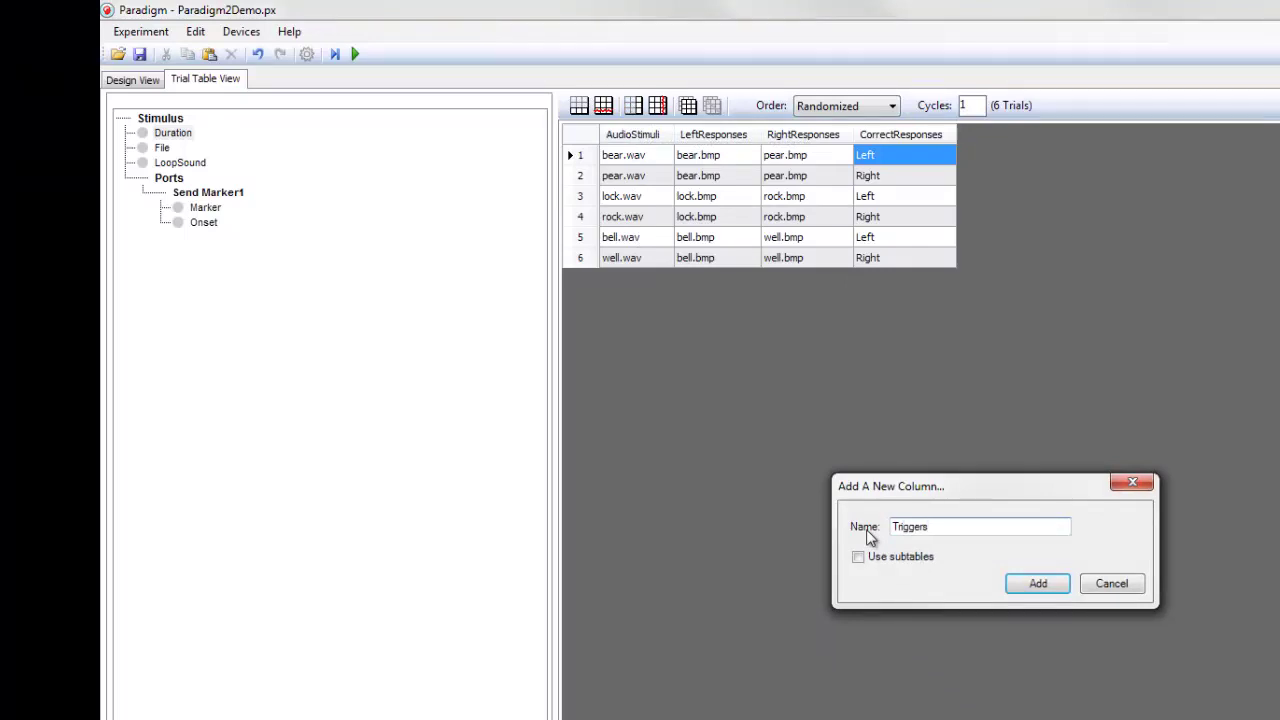
pyautogui.press('Return')
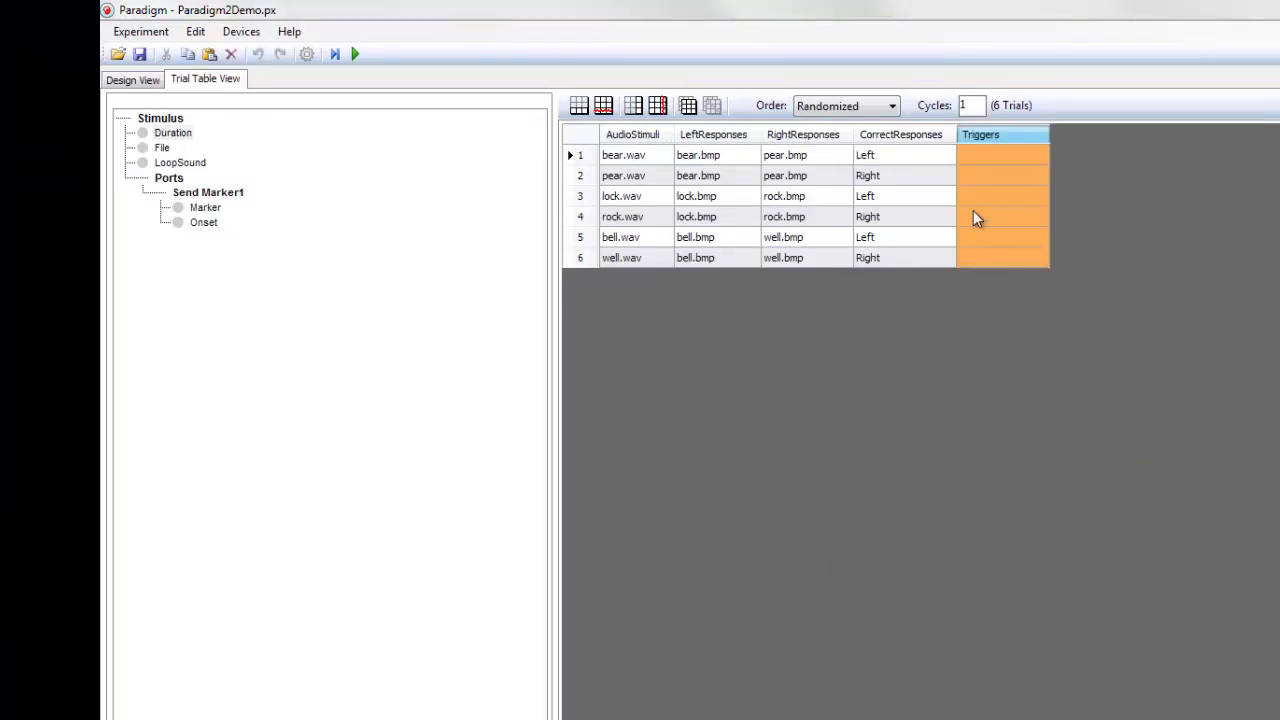
# Step: Fill the Triggers column for trials 1 to 6 with the values 121, 122, 123, 124, 125 and 126
pyautogui.doubleClick(985, 155)
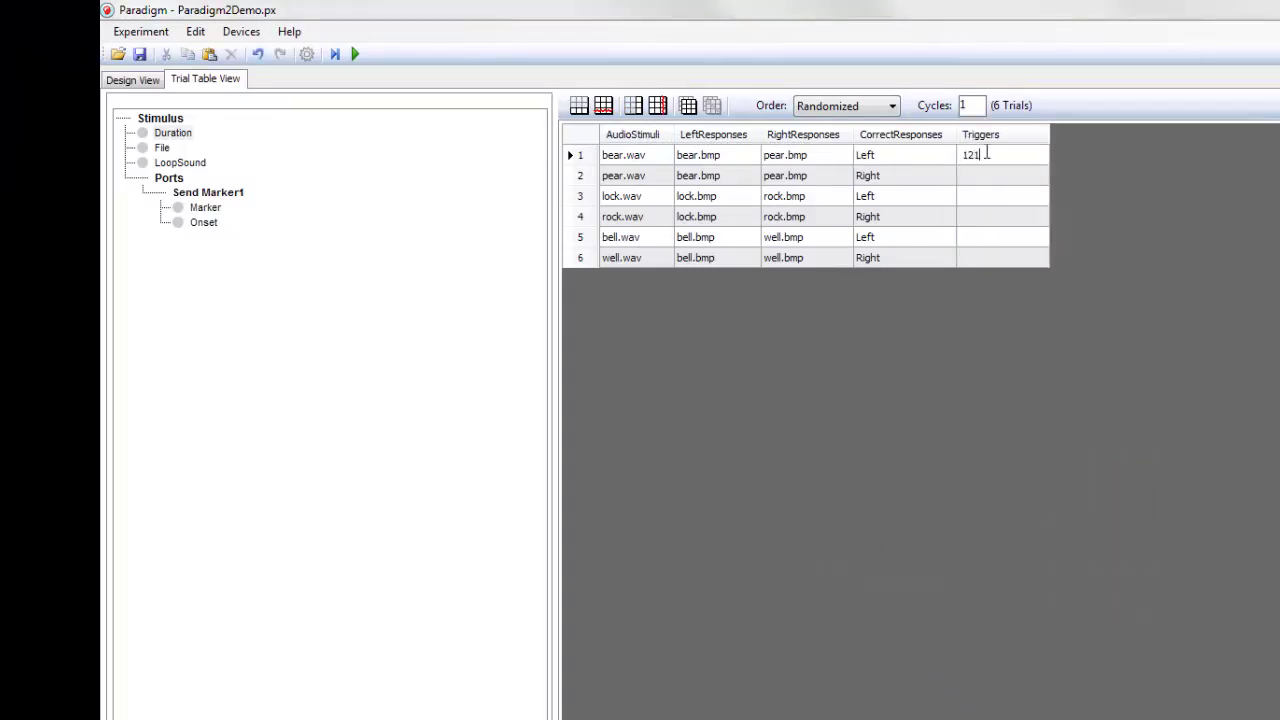
pyautogui.click(986, 177)
pyautogui.write('122')
pyautogui.click(986, 198)
pyautogui.write('123')
pyautogui.click(983, 220)
pyautogui.write('124')
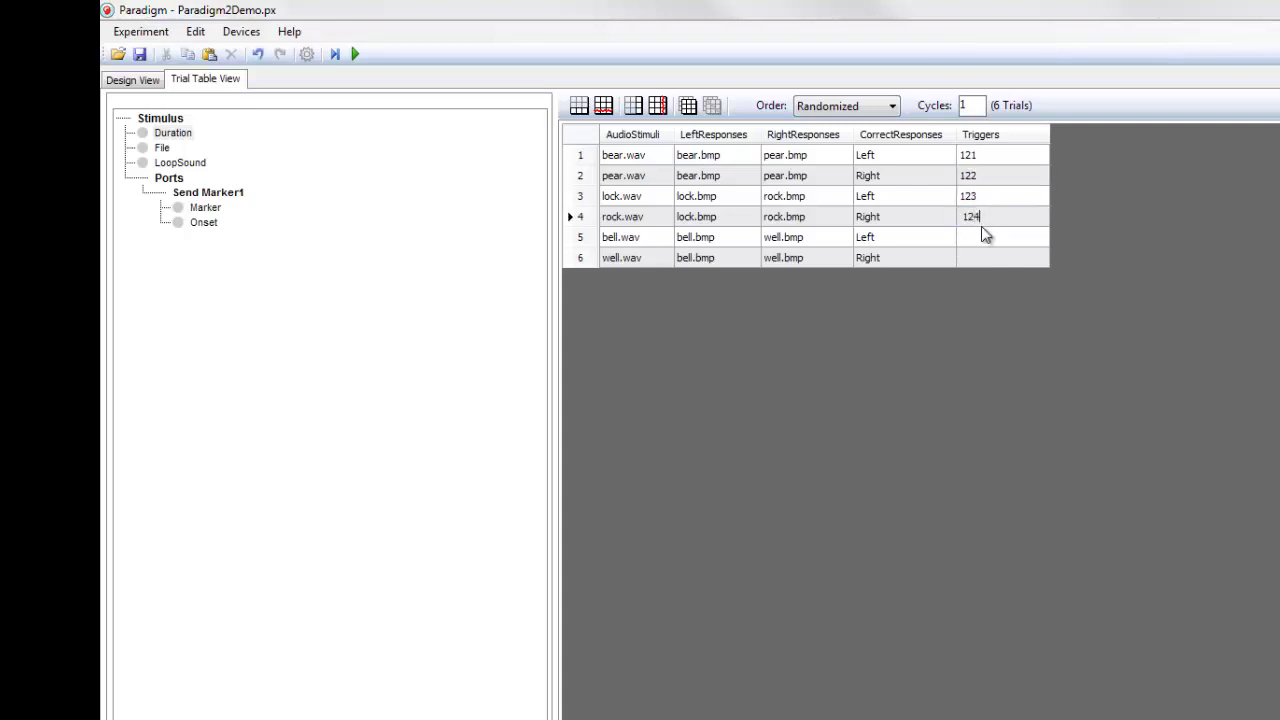
pyautogui.click(985, 234)
pyautogui.write('125')
pyautogui.click(983, 254)
pyautogui.write('126')
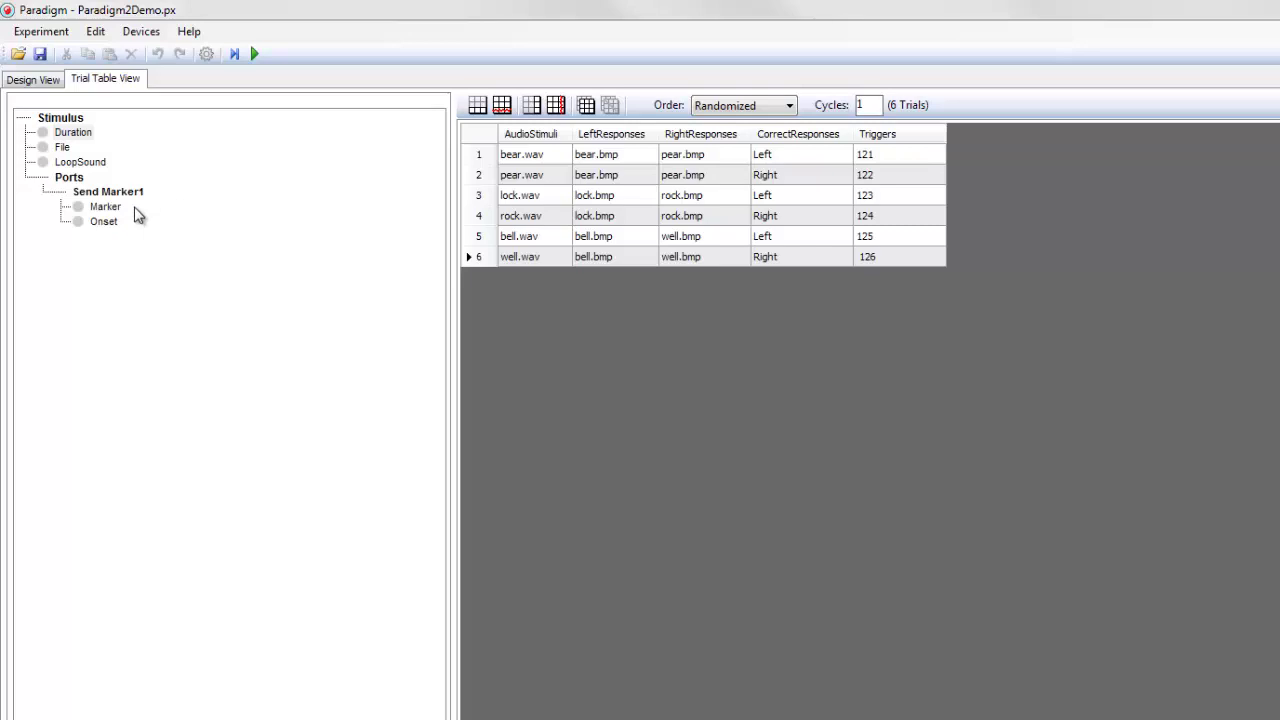
# Step: Link the Marker property of Send Marker1 to the Triggers column of the trial table
pyautogui.click(106, 210)
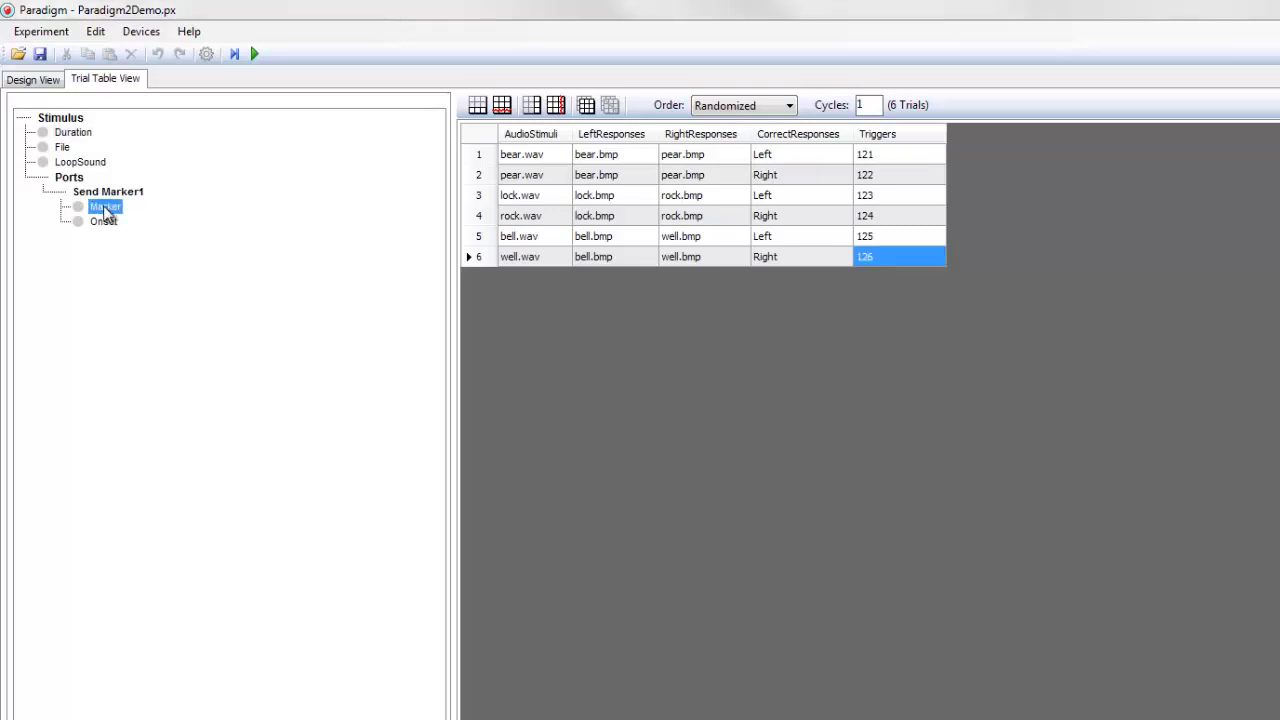
pyautogui.moveTo(495, 243); pyautogui.dragTo(874, 246)
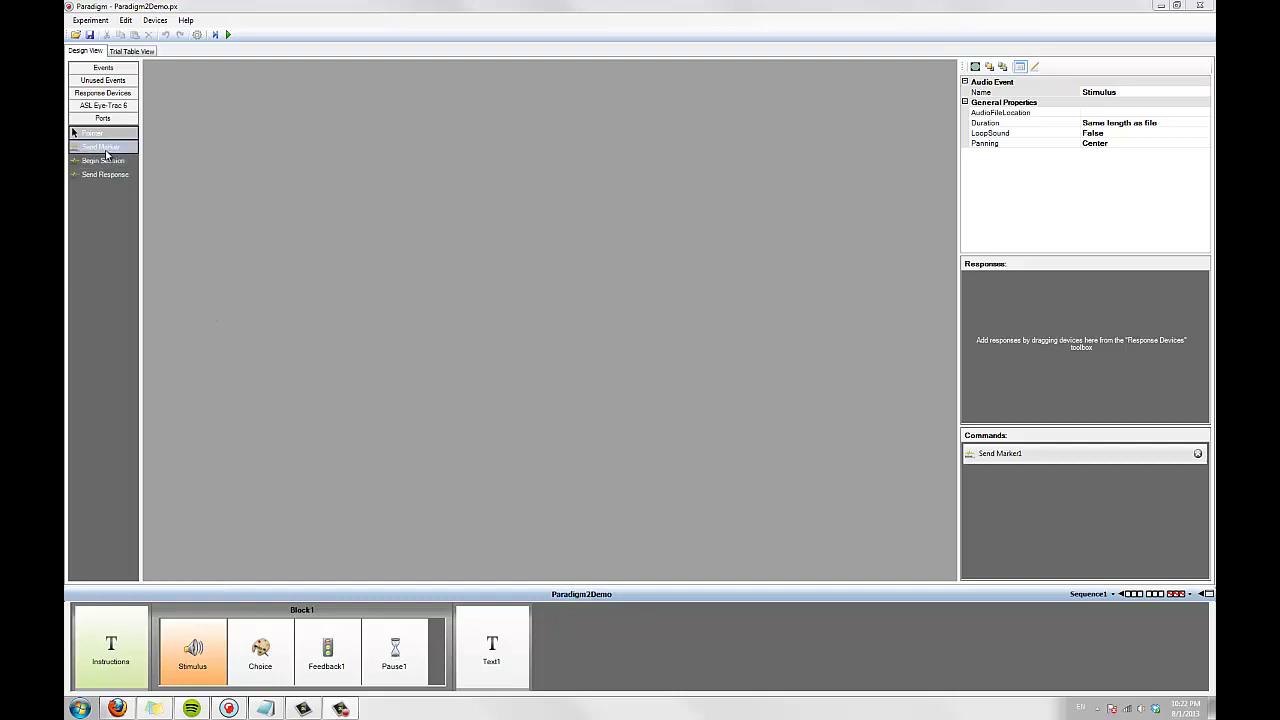
# Step: Add two more Send Marker commands to the Stimulus event in Design View, accepting their default properties
pyautogui.moveTo(106, 155)
pyautogui.mouseDown()
pyautogui.moveTo(337, 330)
pyautogui.moveTo(518, 412)
pyautogui.moveTo(982, 472)
pyautogui.moveTo(997, 486)
pyautogui.mouseUp()
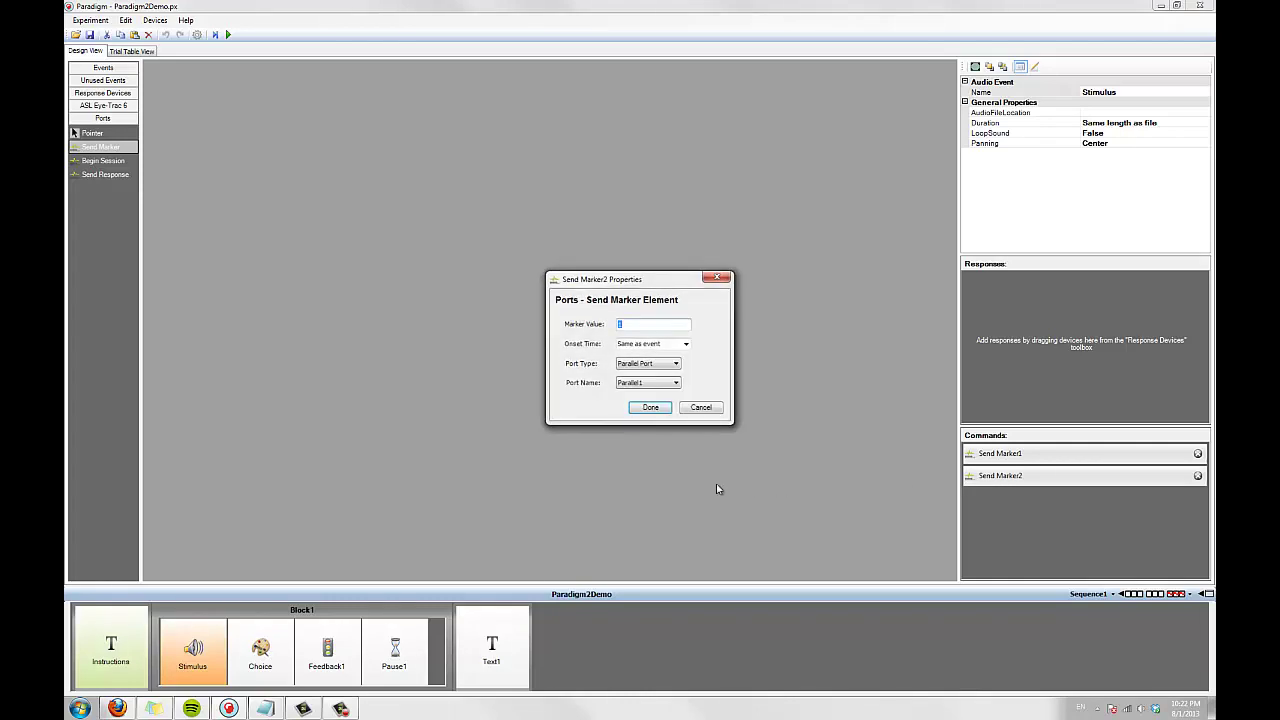
pyautogui.click(650, 407)
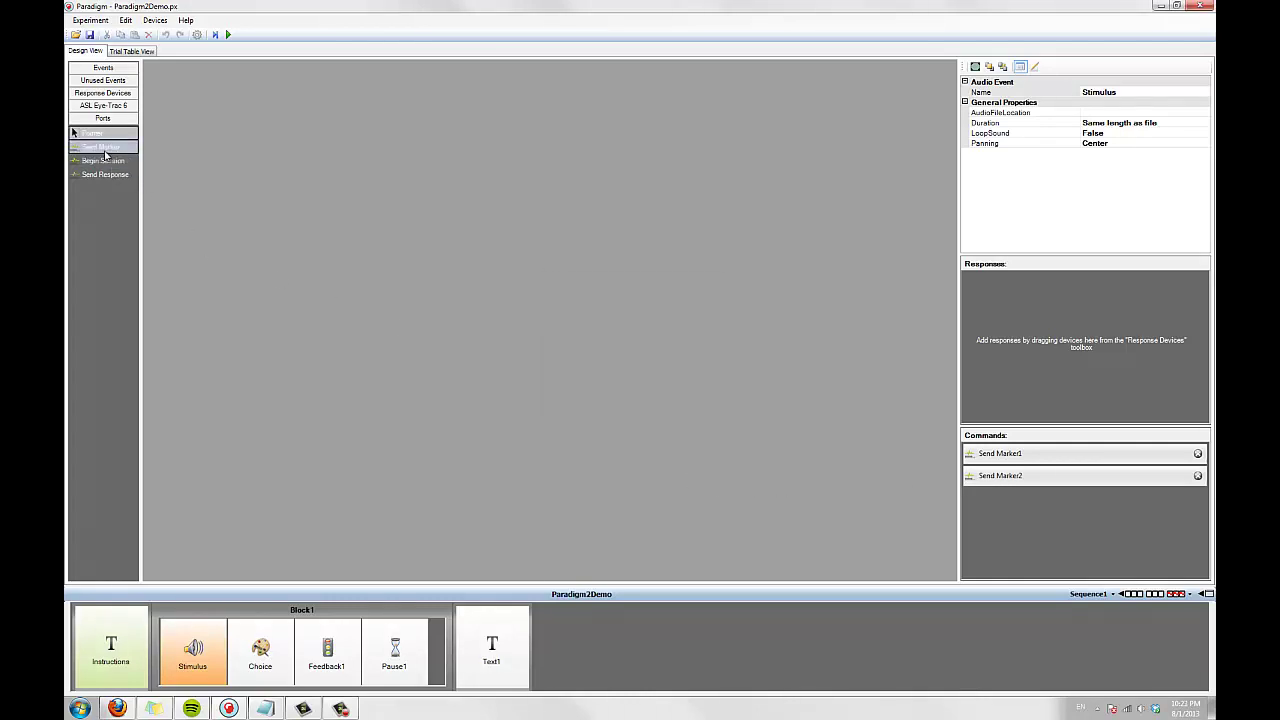
pyautogui.moveTo(103, 154)
pyautogui.mouseDown()
pyautogui.moveTo(565, 481)
pyautogui.moveTo(991, 548)
pyautogui.mouseUp()
pyautogui.click(660, 410)
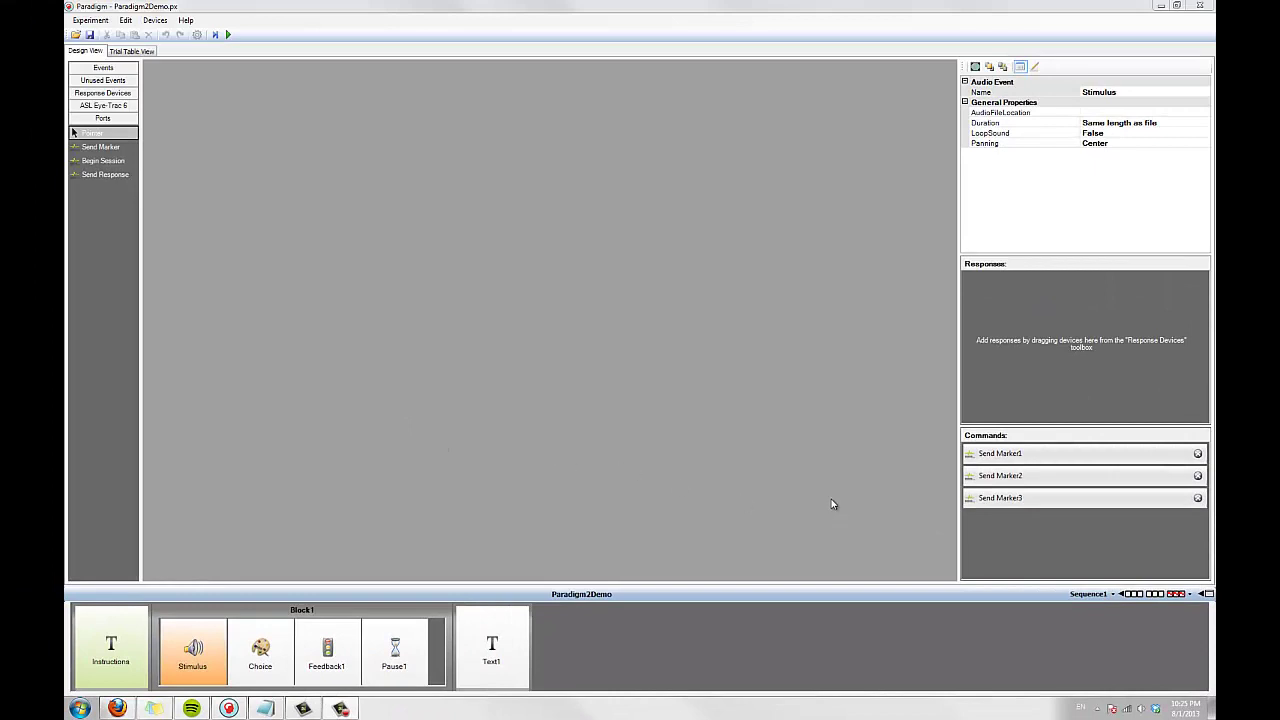
# Step: Review the onset time and port settings of the Stimulus event's Send Marker1 command
pyautogui.doubleClick(1057, 458)
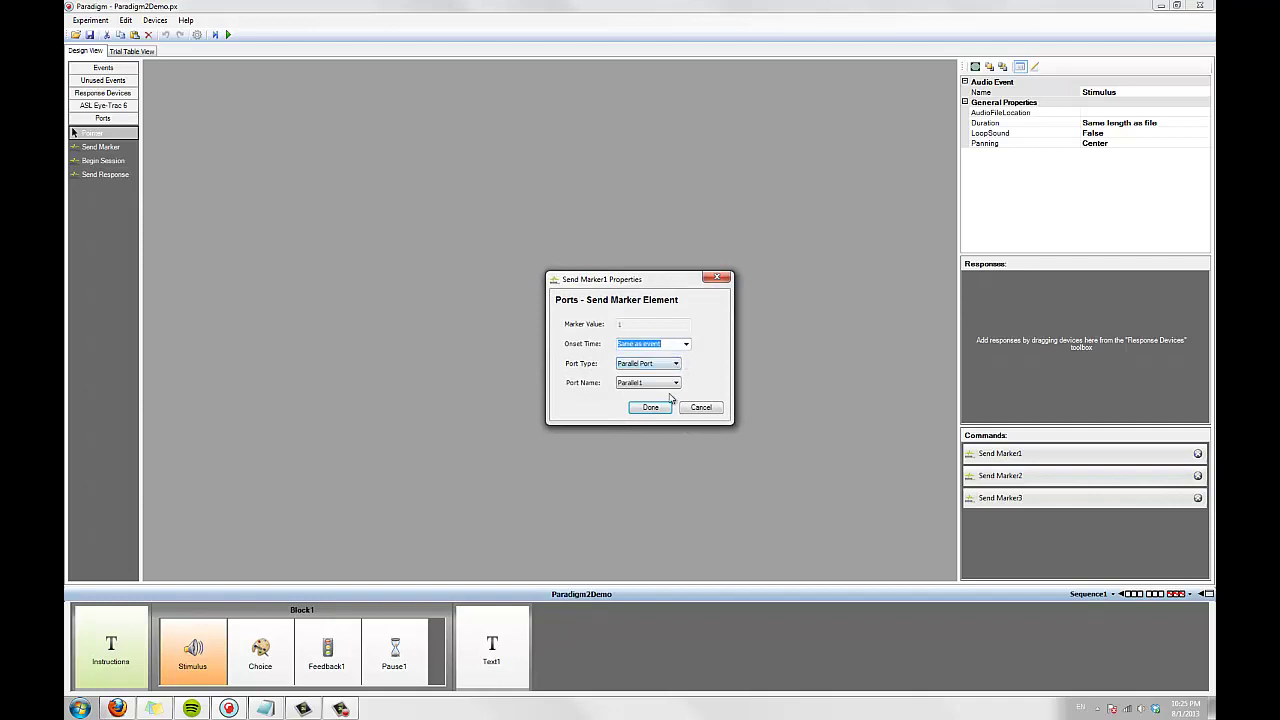
pyautogui.click(656, 412)
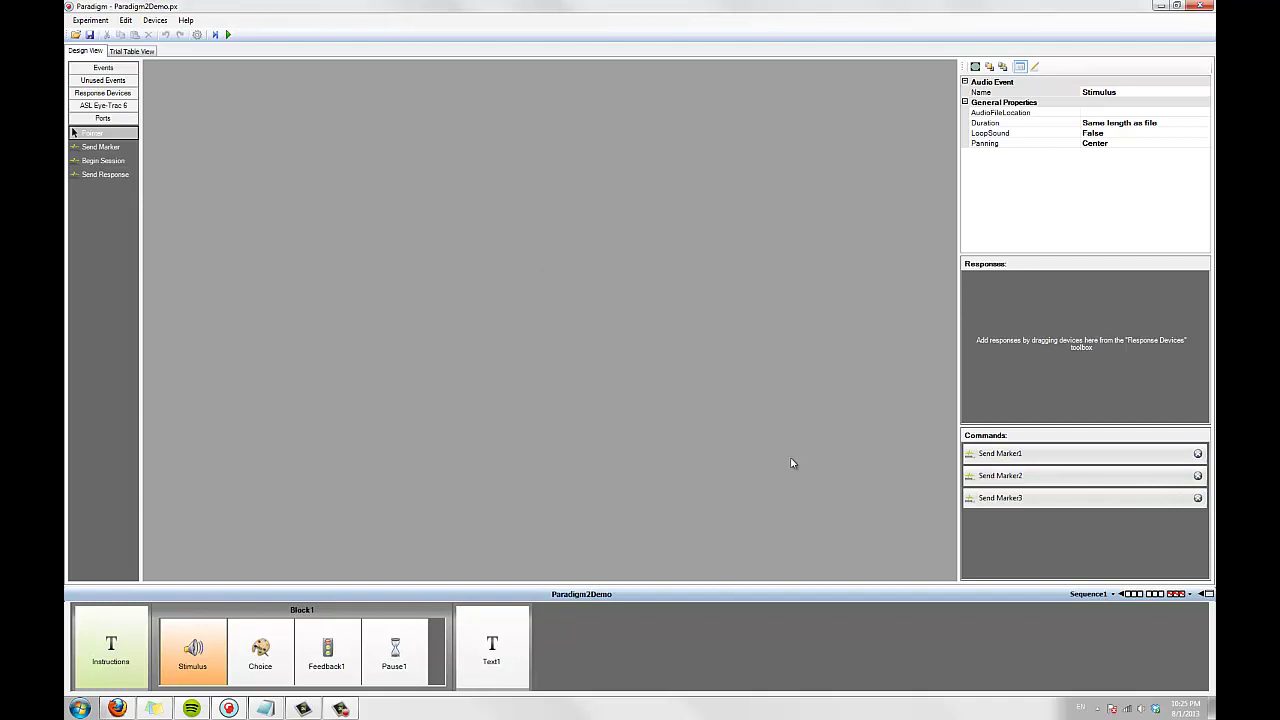
# Step: Set the onset time of the Stimulus event's Send Marker2 command to 50
pyautogui.doubleClick(1010, 476)
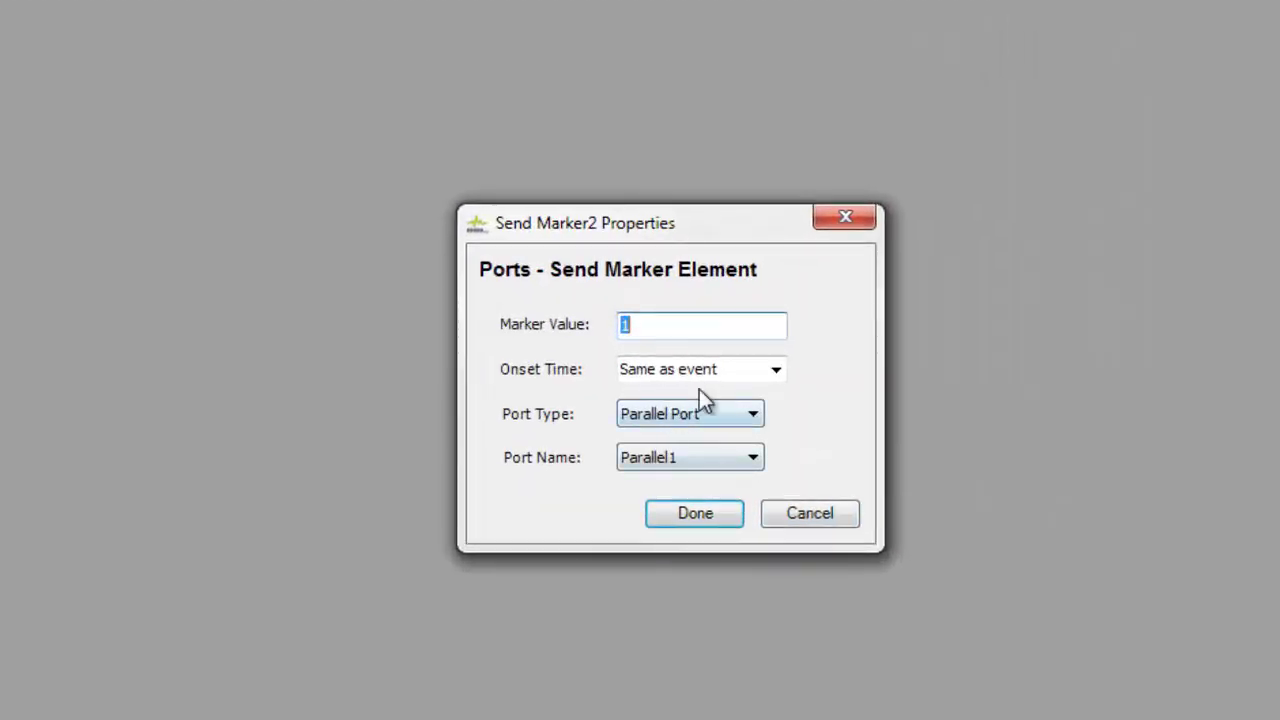
pyautogui.click(729, 369)
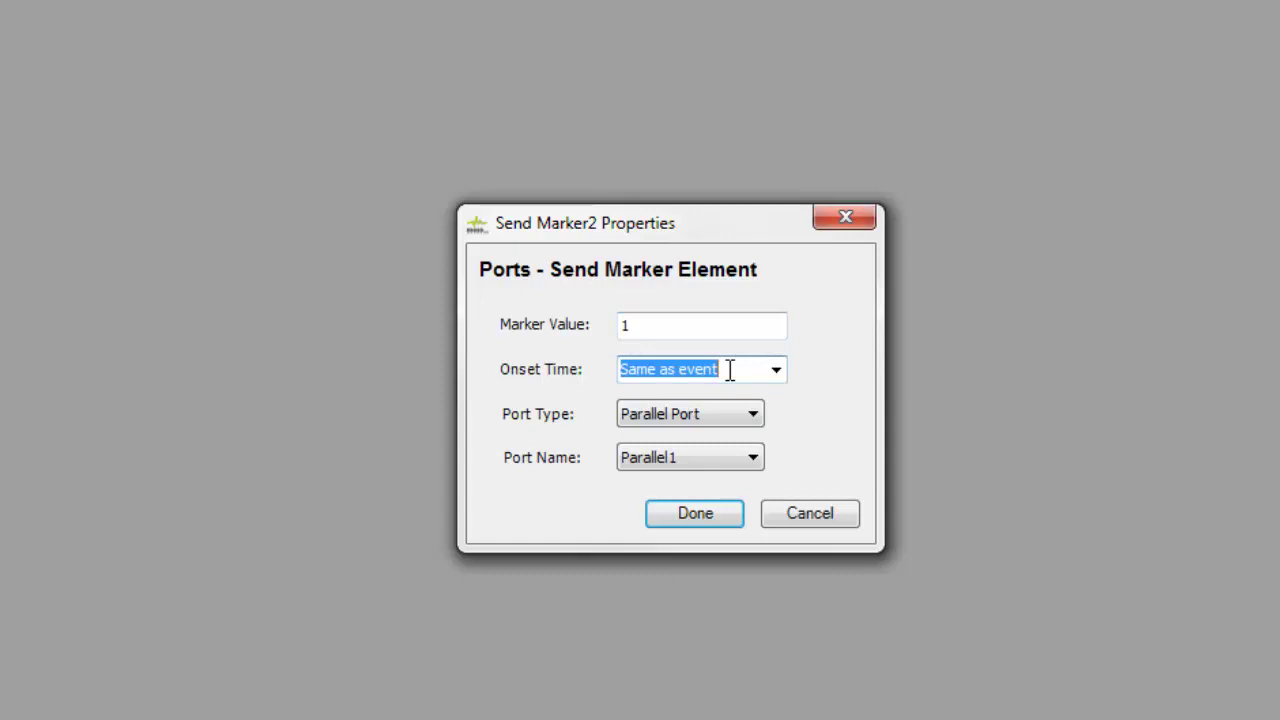
pyautogui.write('50')
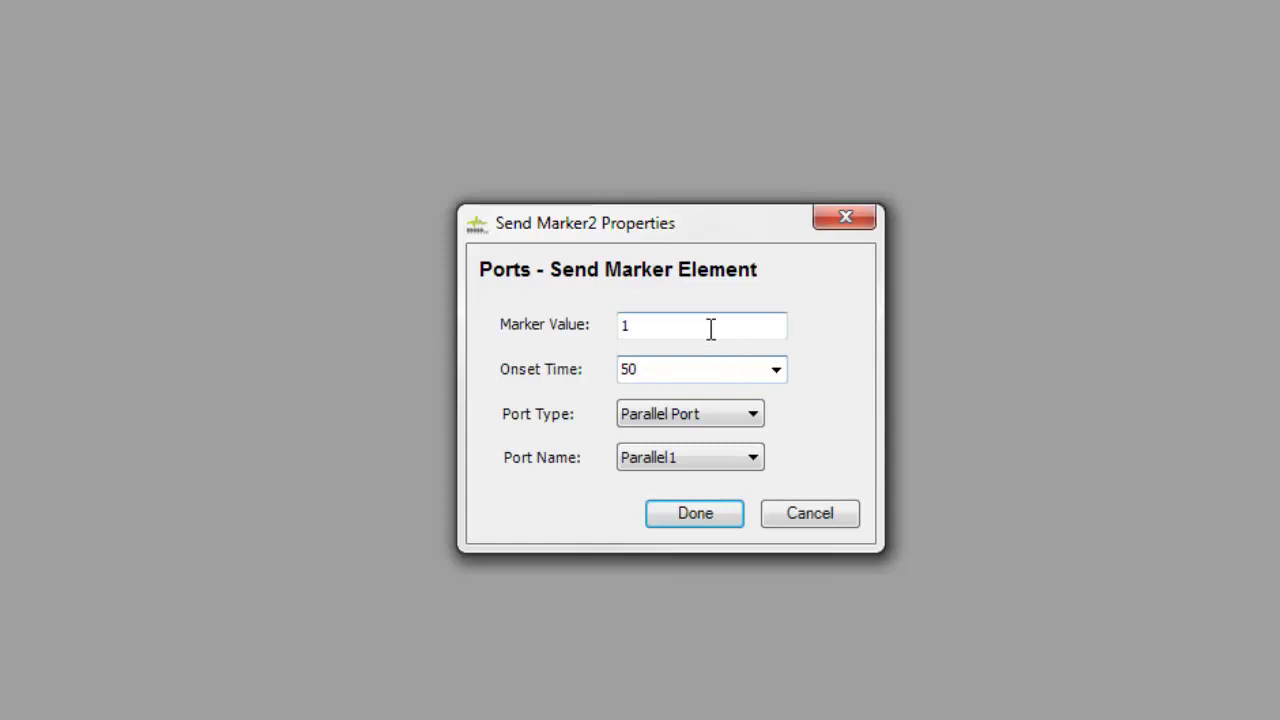
pyautogui.click(678, 508)
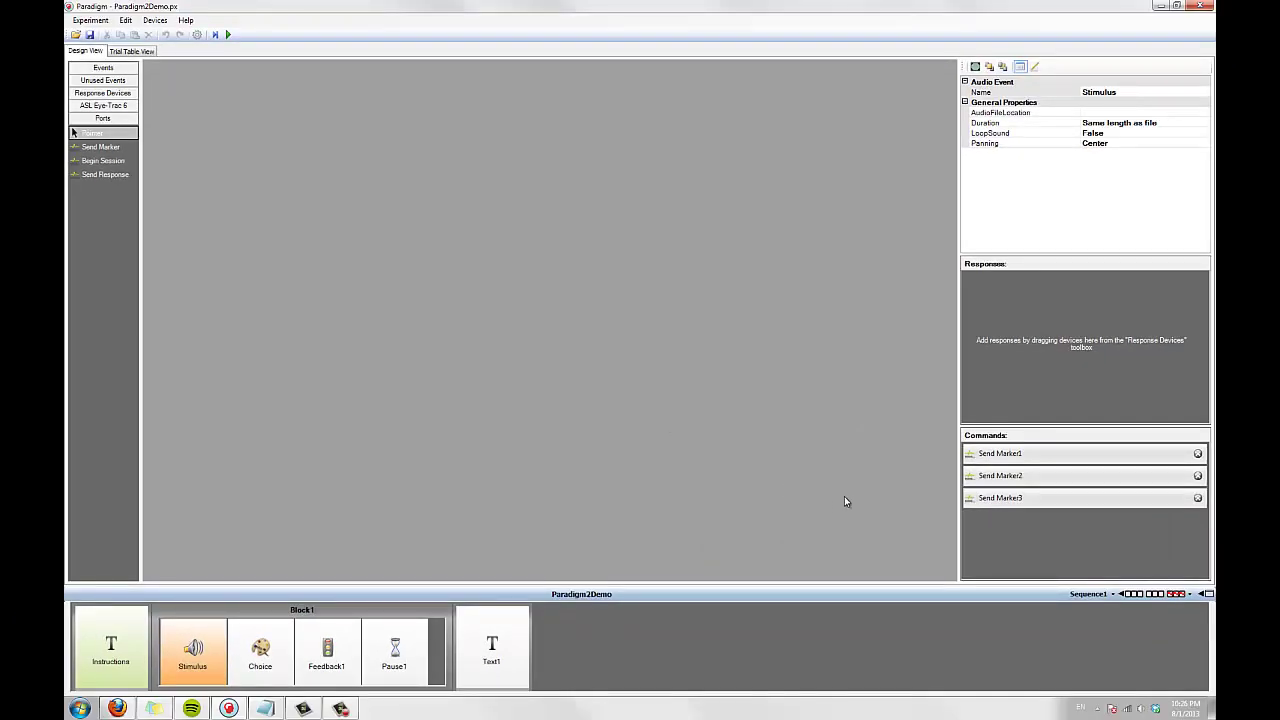
# Step: Set the onset time of the Stimulus event's Send Marker3 command to 100
pyautogui.doubleClick(984, 500)
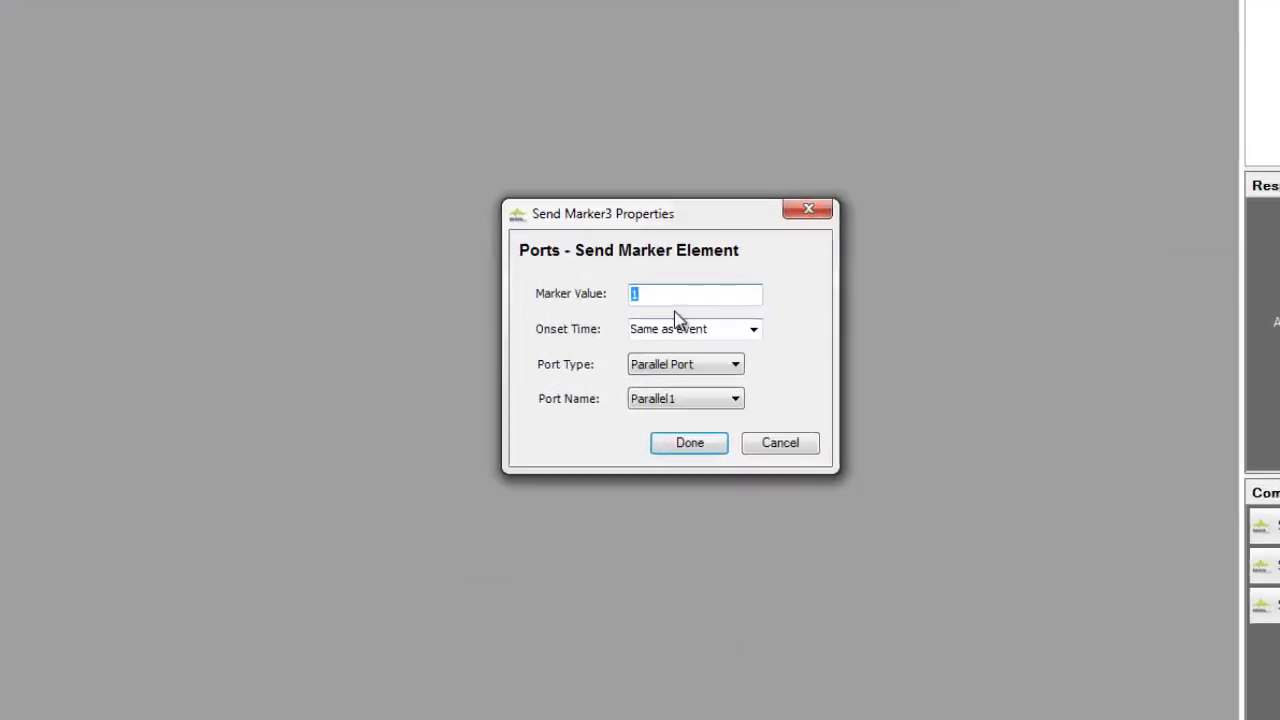
pyautogui.click(717, 329)
pyautogui.write('100')
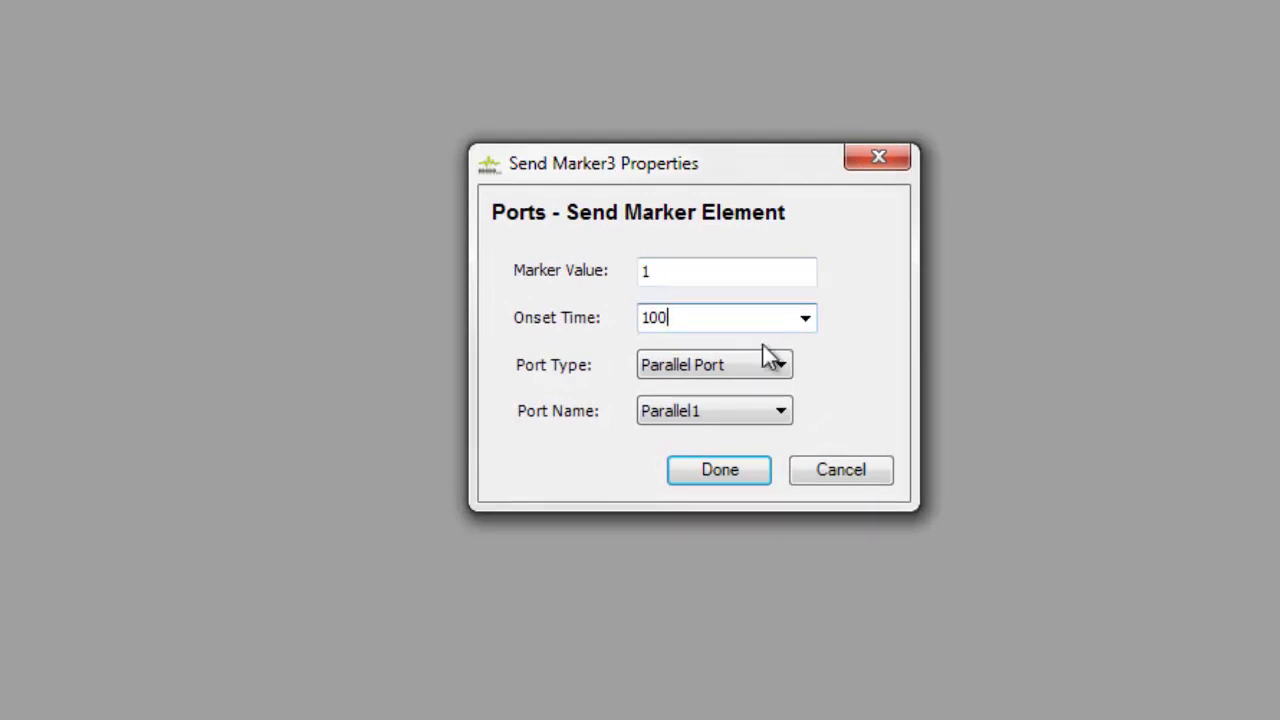
pyautogui.click(728, 466)
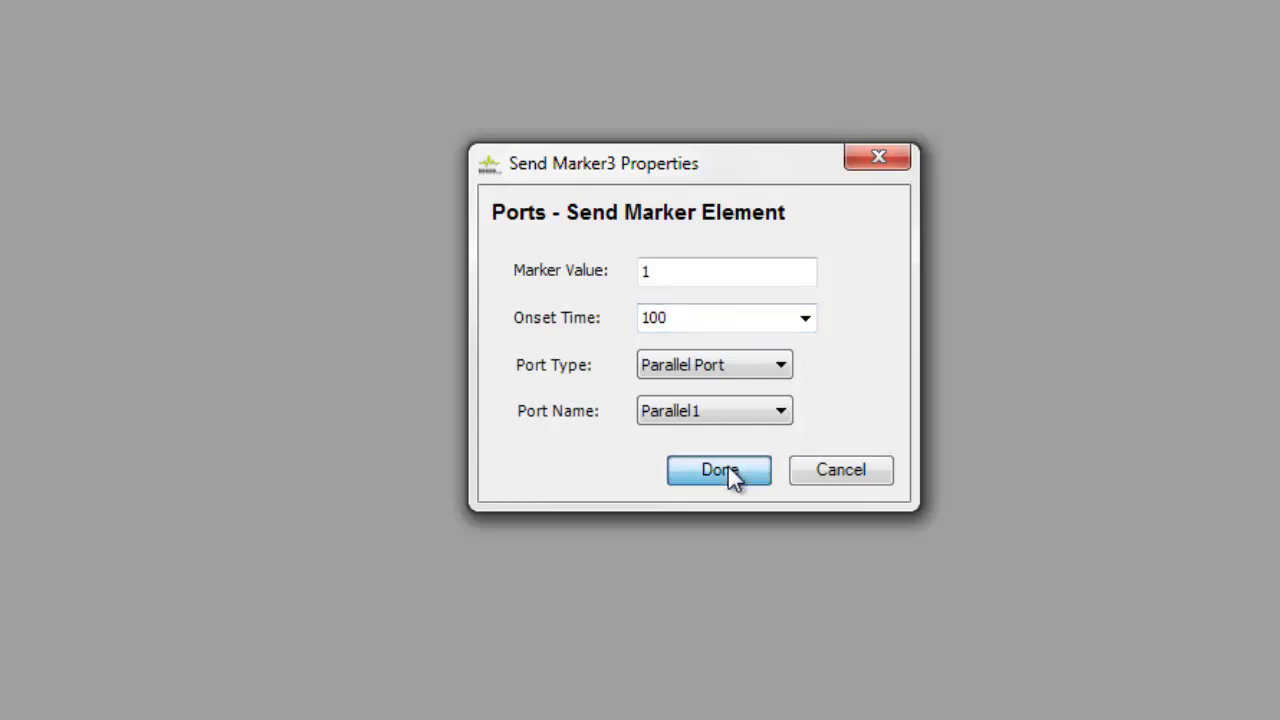
pyautogui.click(728, 466)
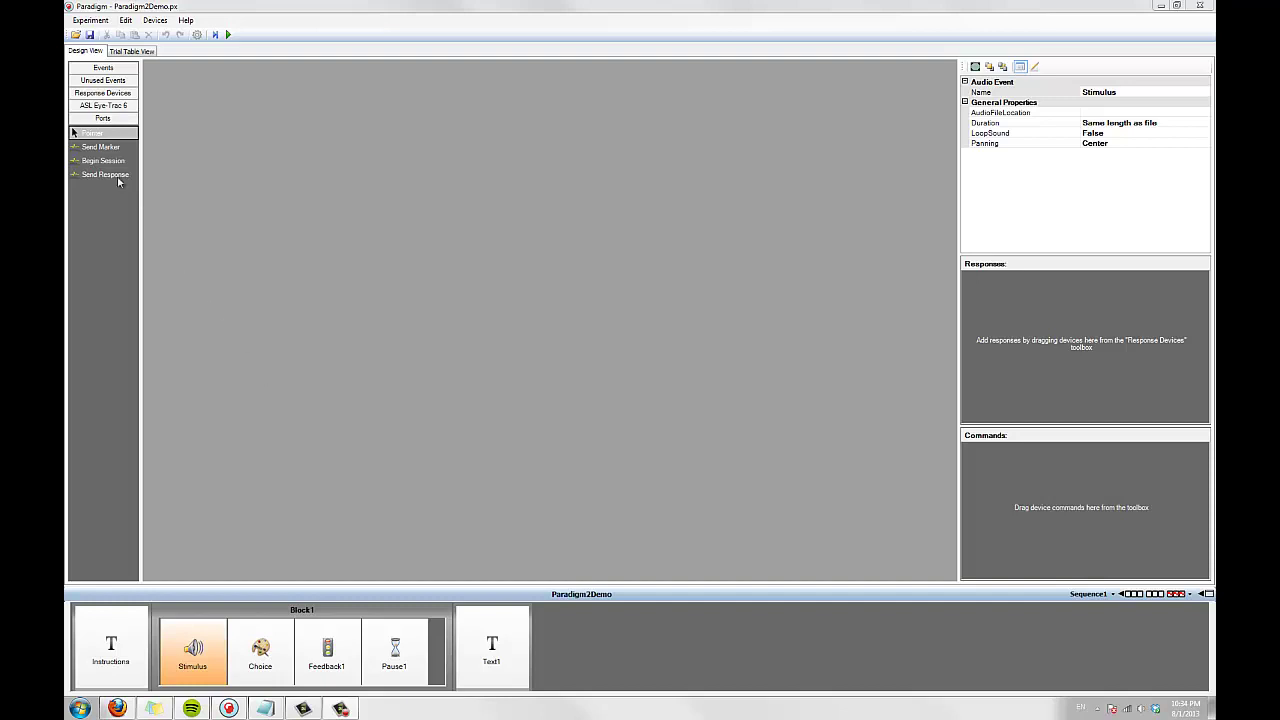
# Step: Add two Send Marker commands to the Stimulus event, one with the default Parallel Port settings and one with port type Network Port on NetworkPort1
pyautogui.moveTo(119, 155)
pyautogui.mouseDown()
pyautogui.moveTo(786, 510)
pyautogui.moveTo(863, 443)
pyautogui.moveTo(1032, 486)
pyautogui.mouseUp()
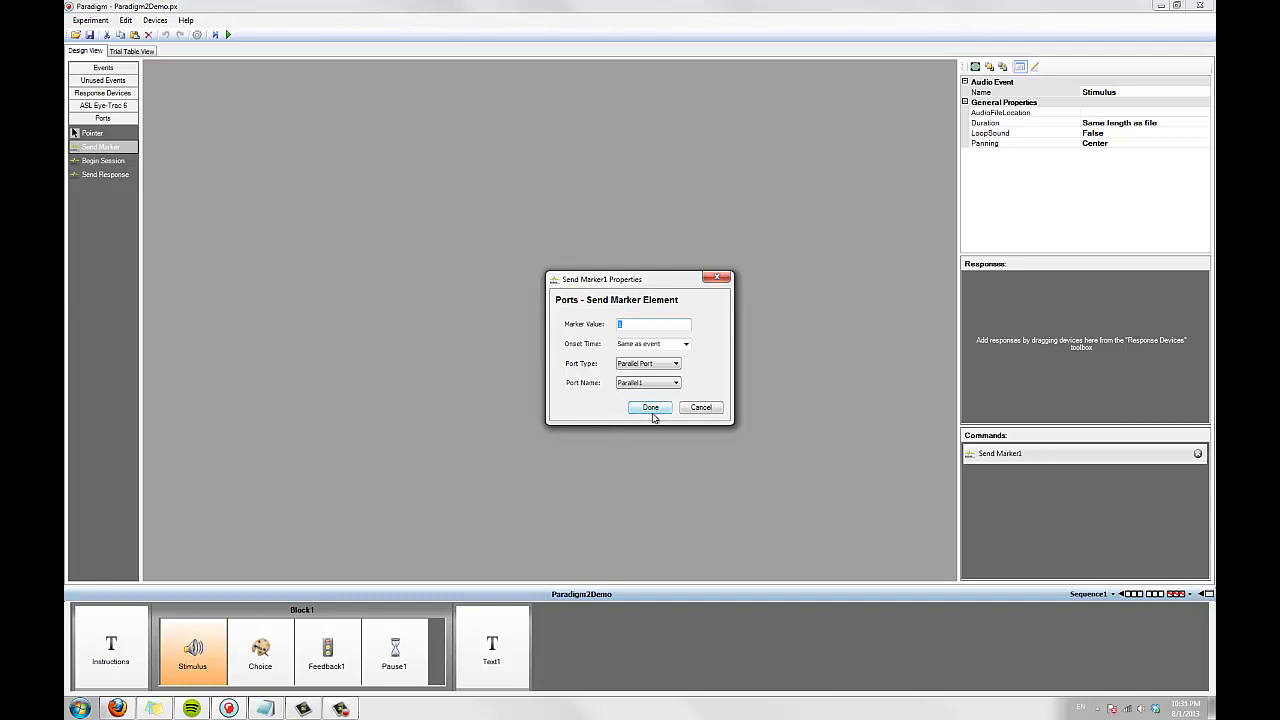
pyautogui.click(651, 408)
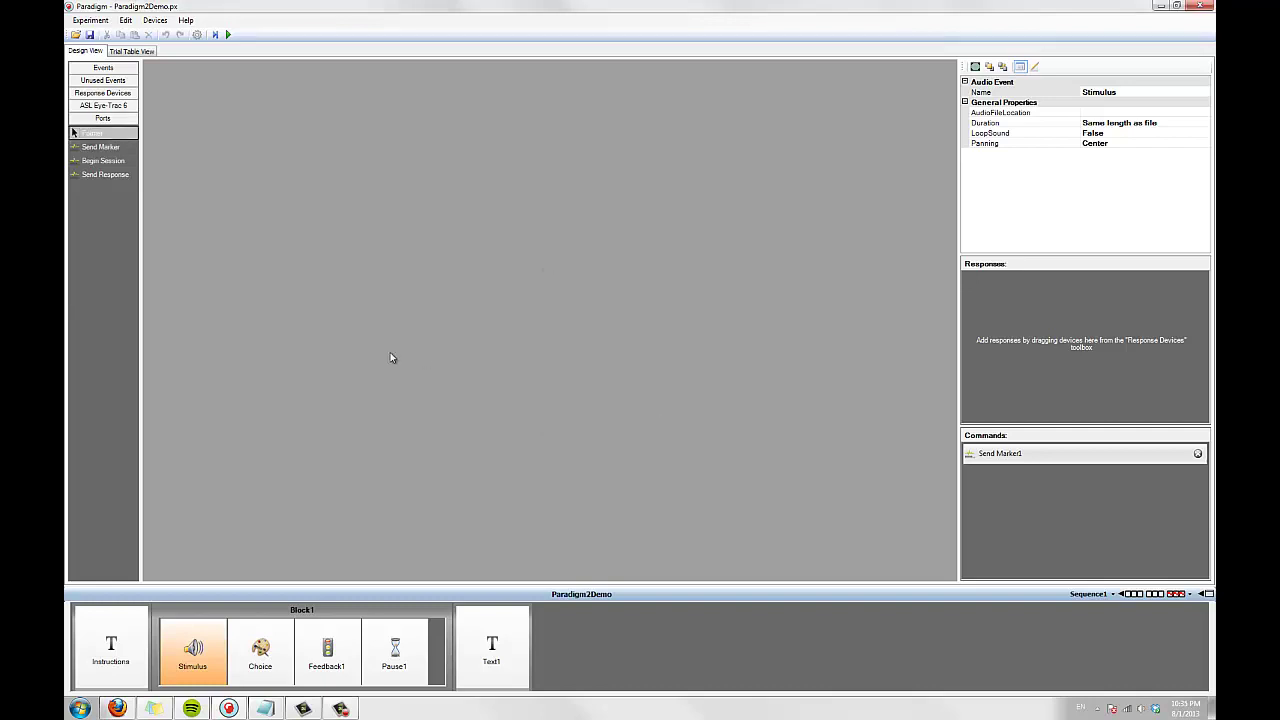
pyautogui.moveTo(108, 147)
pyautogui.mouseDown()
pyautogui.moveTo(689, 517)
pyautogui.moveTo(1054, 534)
pyautogui.mouseUp()
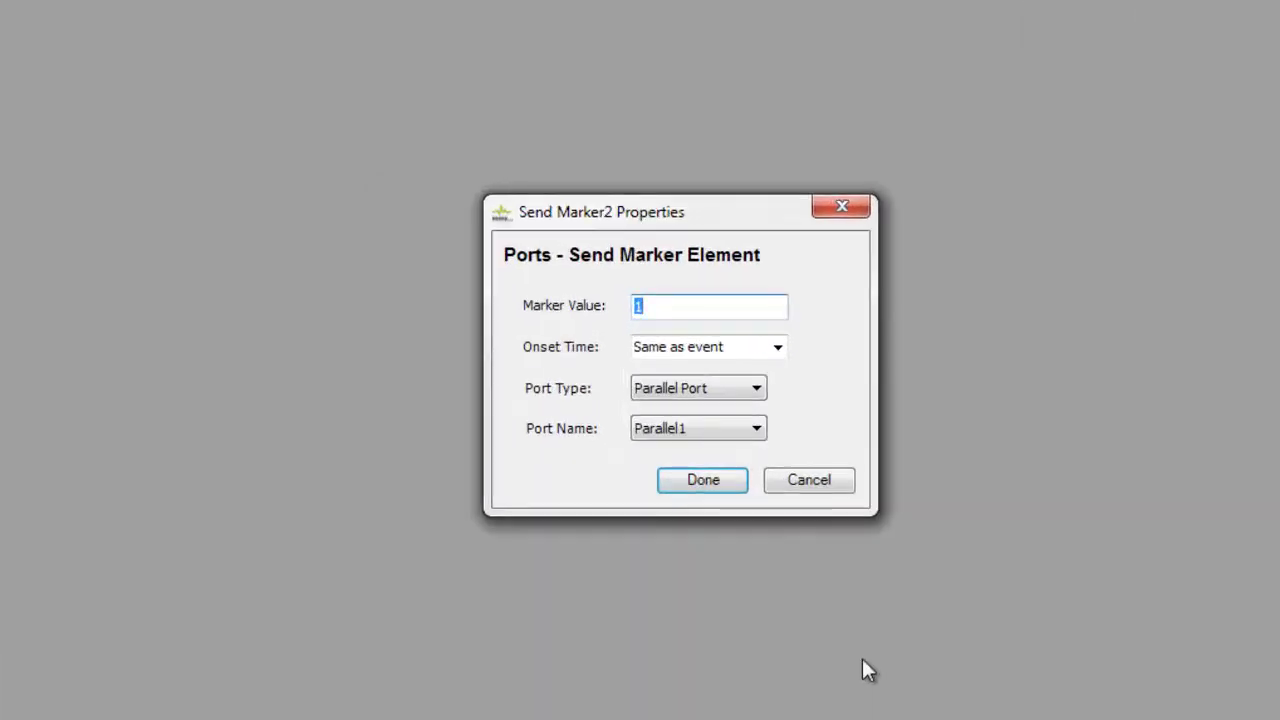
pyautogui.click(724, 400)
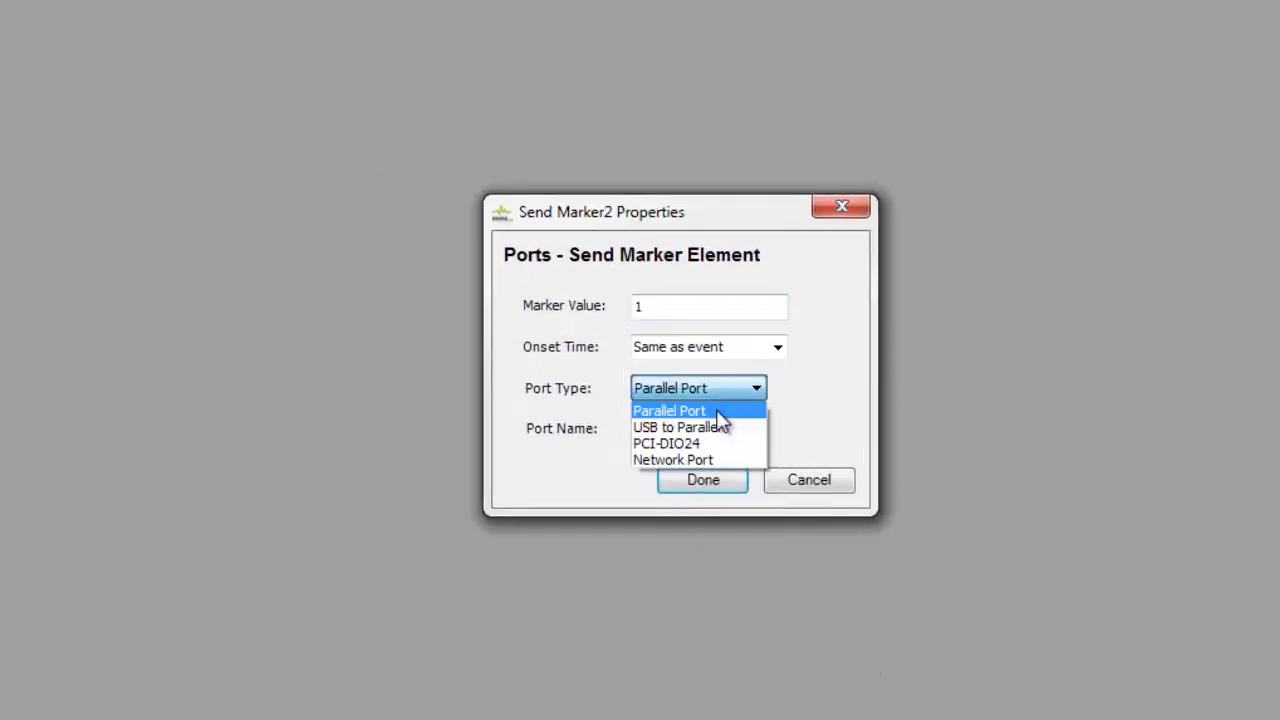
pyautogui.click(713, 456)
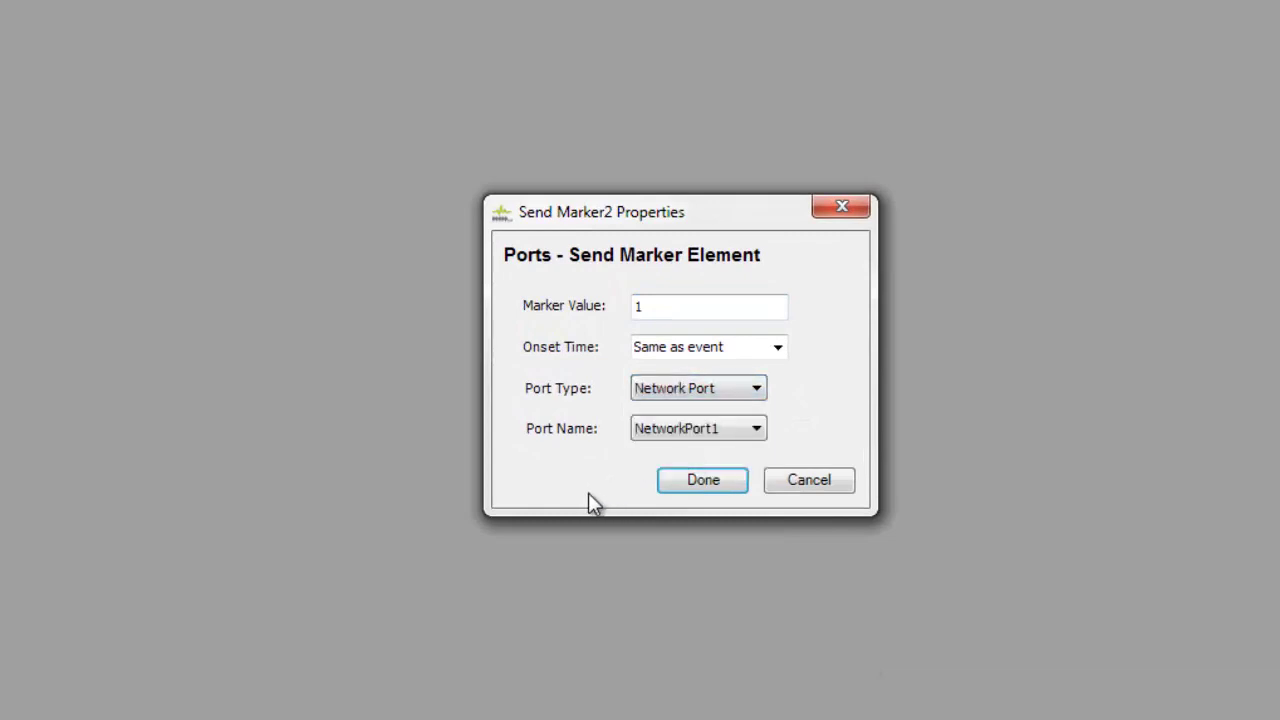
pyautogui.click(700, 489)
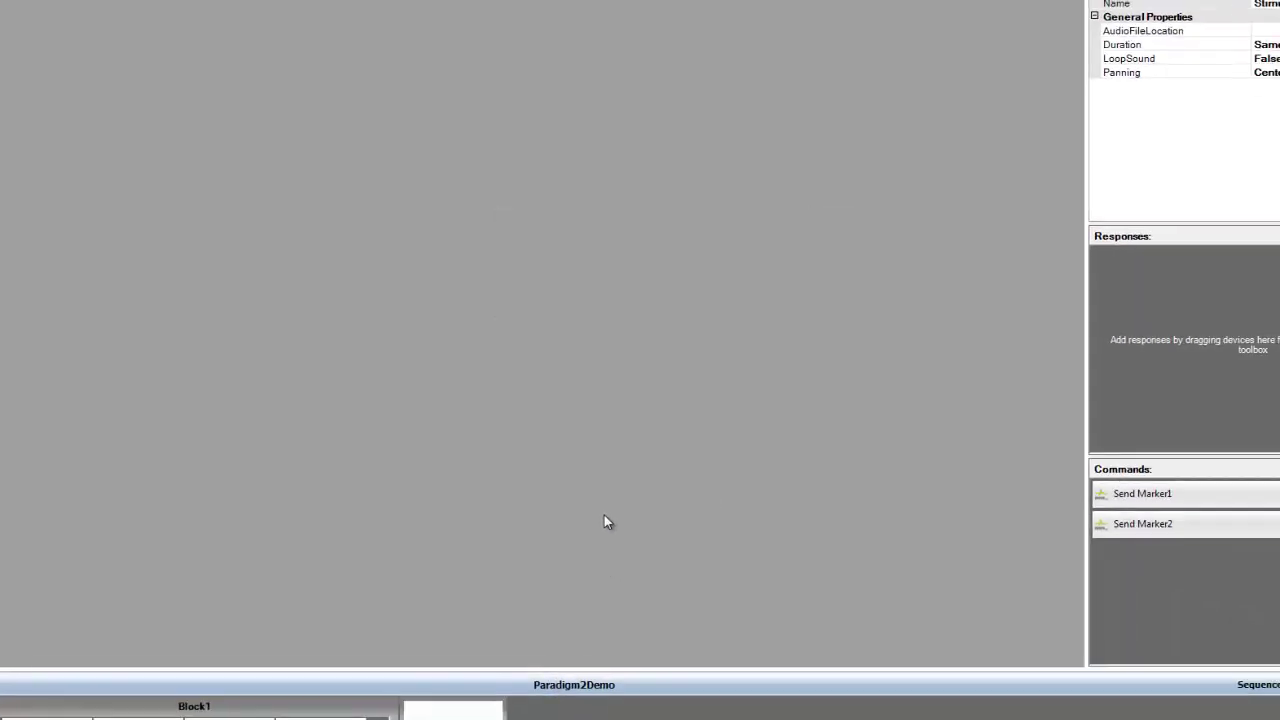